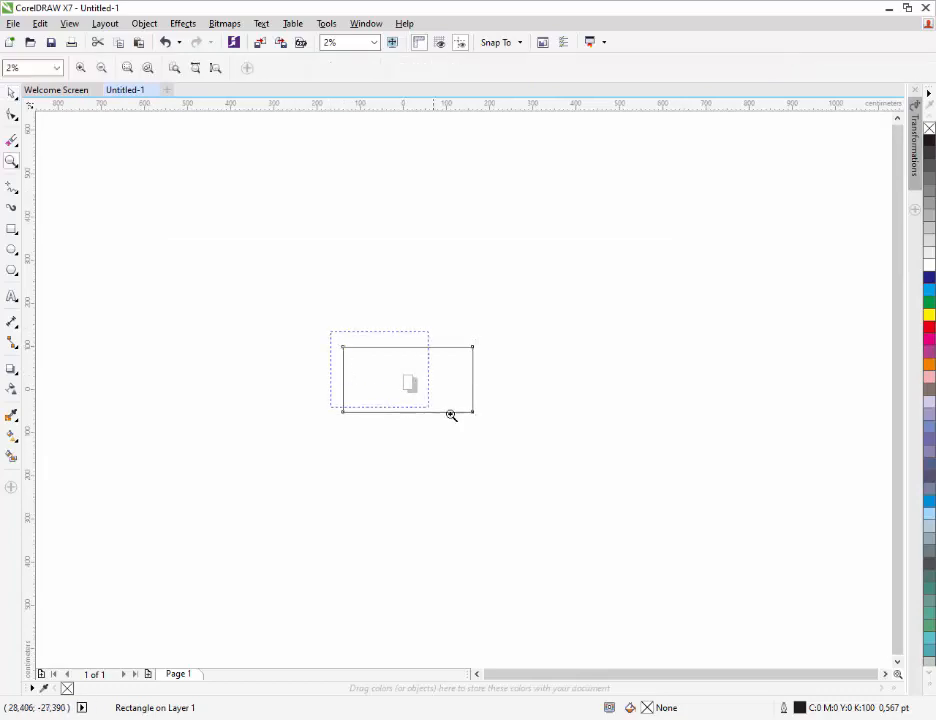
- Import the LOGO YPP 3 image and place it about 50 cm wide in the banner rectangle's upper area
left_click(277, 146)
key("ctrl+i")
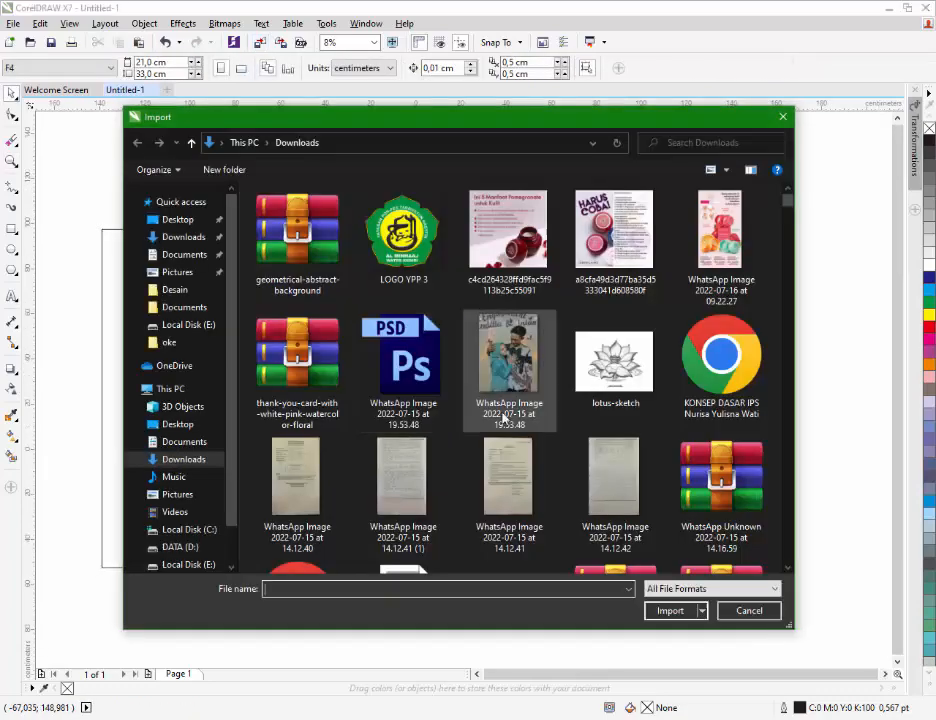
left_click(403, 232)
left_click(670, 630)
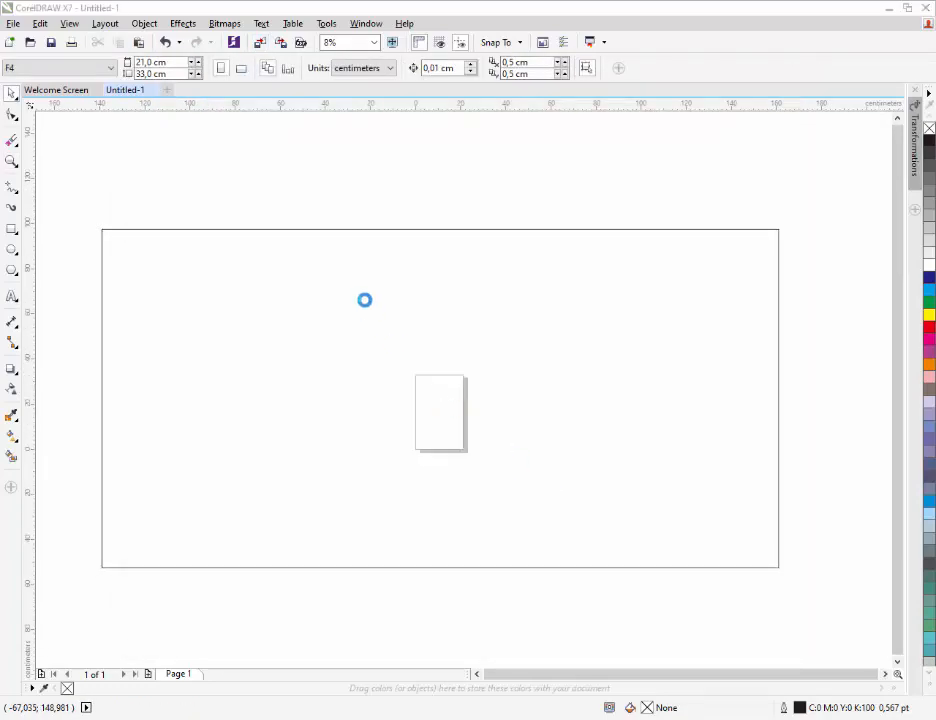
left_click_drag(363, 240, 480, 352)
- Position the logo near the banner rectangle's top edge and centre it horizontally on the rectangle
left_click_drag(423, 294, 452, 276)
left_click(541, 251, "shift")
key("c")
left_click(549, 196)
left_click(453, 281)
key("ctrl+z")
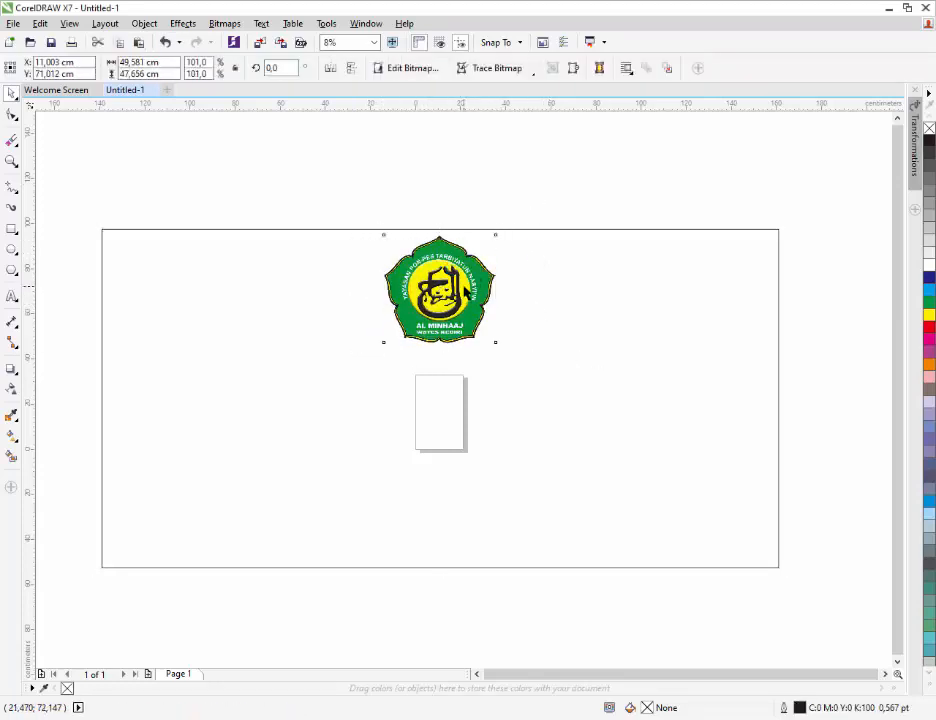
left_click(307, 314)
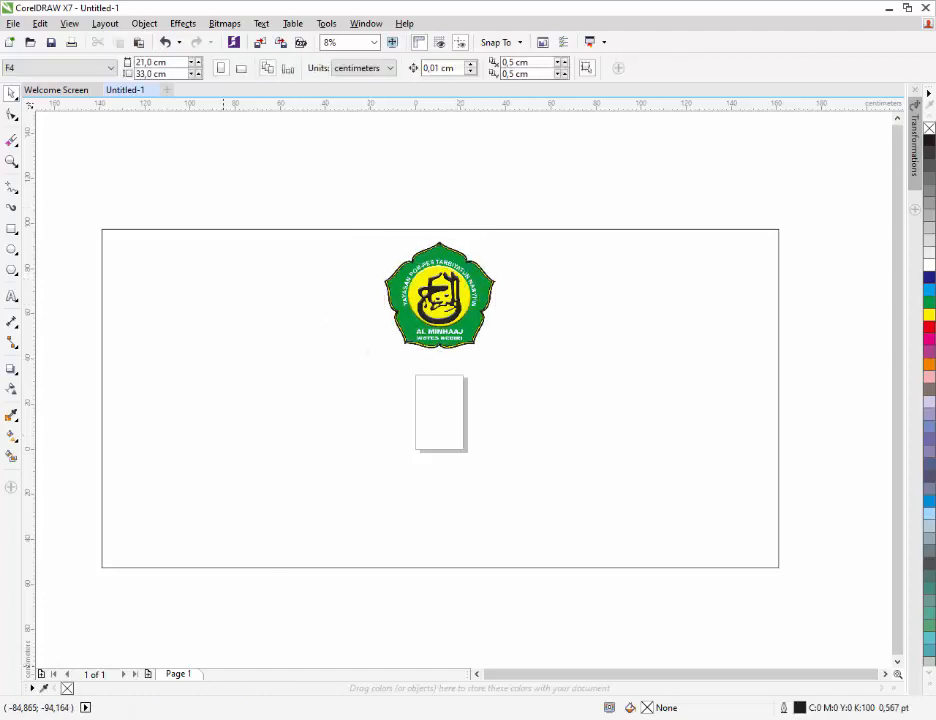
- Bring the geometric abstract triangle artwork into the document and place it above the banner rectangle
left_click(165, 719)
left_click(240, 652)
left_click_drag(755, 200, 320, 196)
left_click(430, 437)
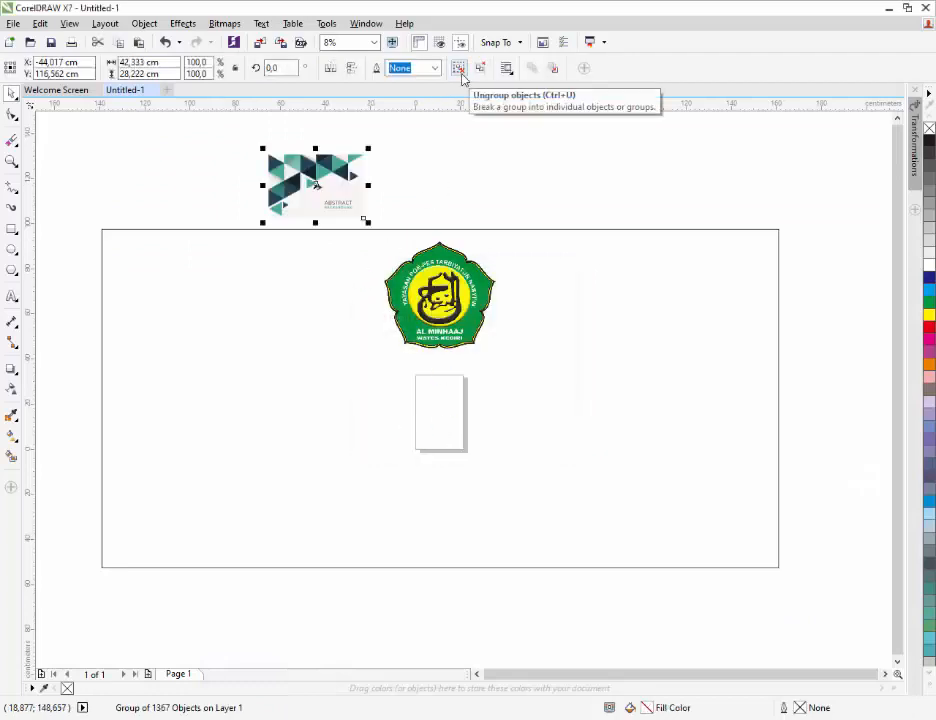
- Ungroup the triangle artwork, delete its background and caption text, and group the remaining triangles
left_click(462, 78)
left_click_drag(382, 190, 314, 216)
key("Delete")
left_click_drag(403, 140, 313, 223)
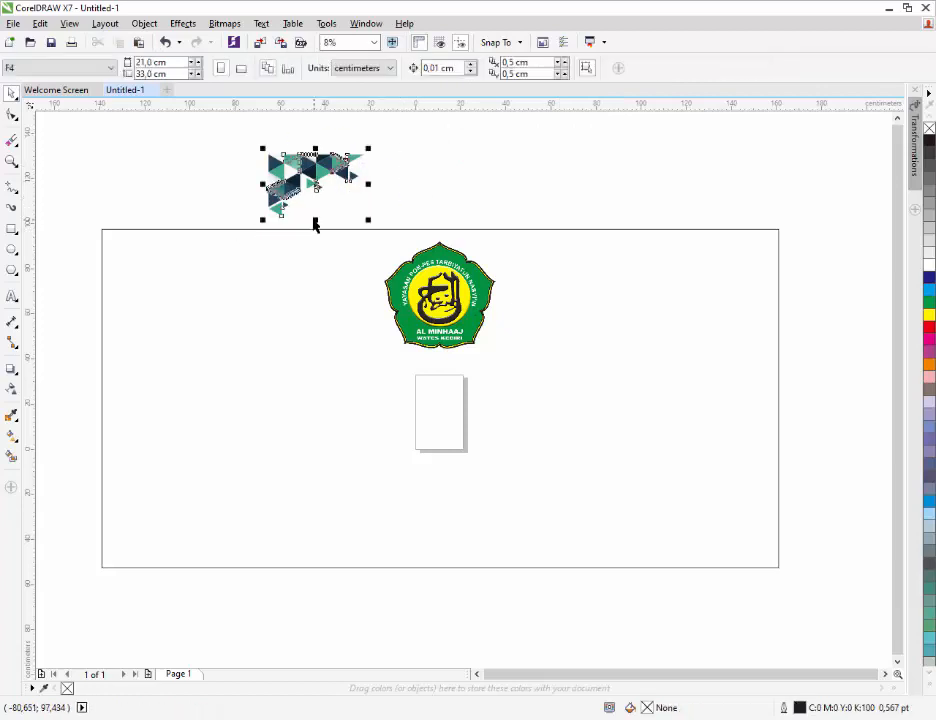
key("ctrl+g")
- Enlarge the triangle group to about 88 cm wide and PowerClip it inside the banner rectangle
left_click_drag(313, 179, 296, 193)
left_click_drag(353, 243, 450, 308)
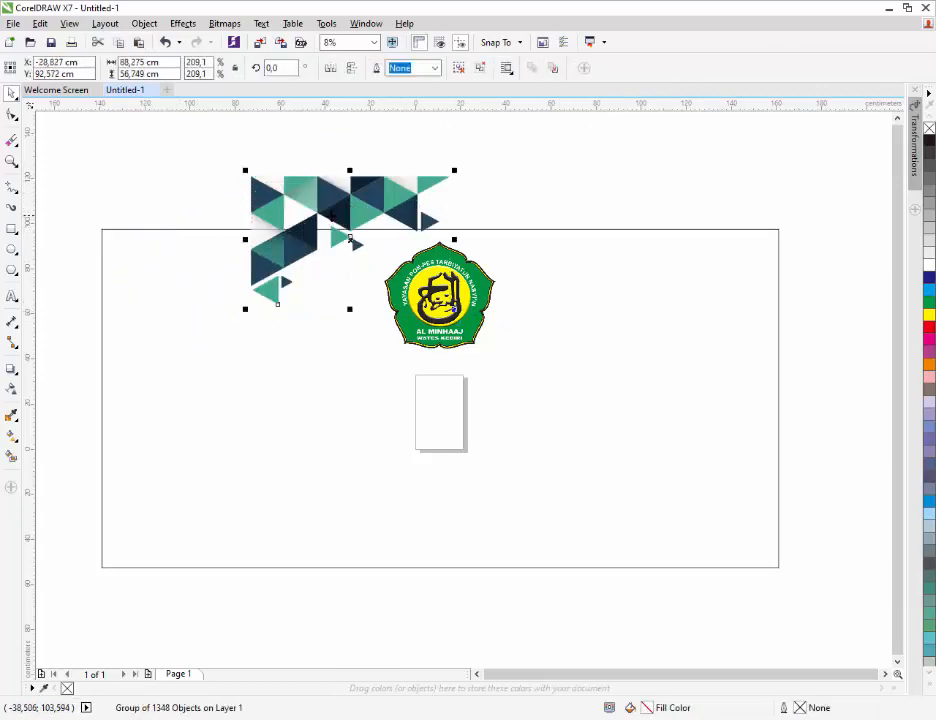
right_click(181, 285)
left_click(259, 386)
- Edit the PowerClip contents and move the triangle group into the banner's upper-left corner
double_click(162, 288)
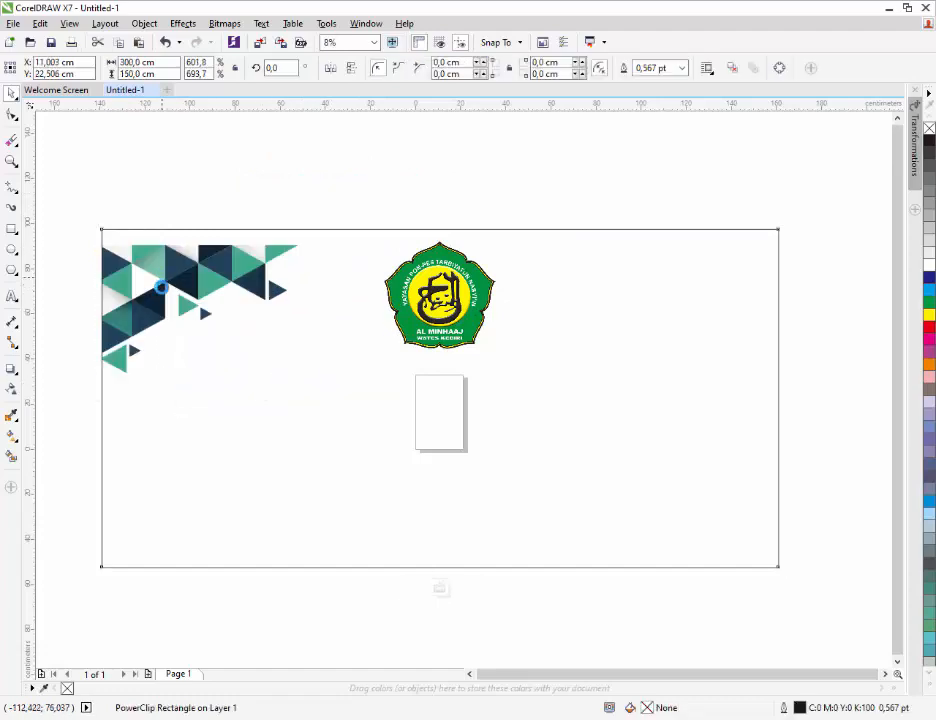
left_click_drag(163, 295, 156, 277)
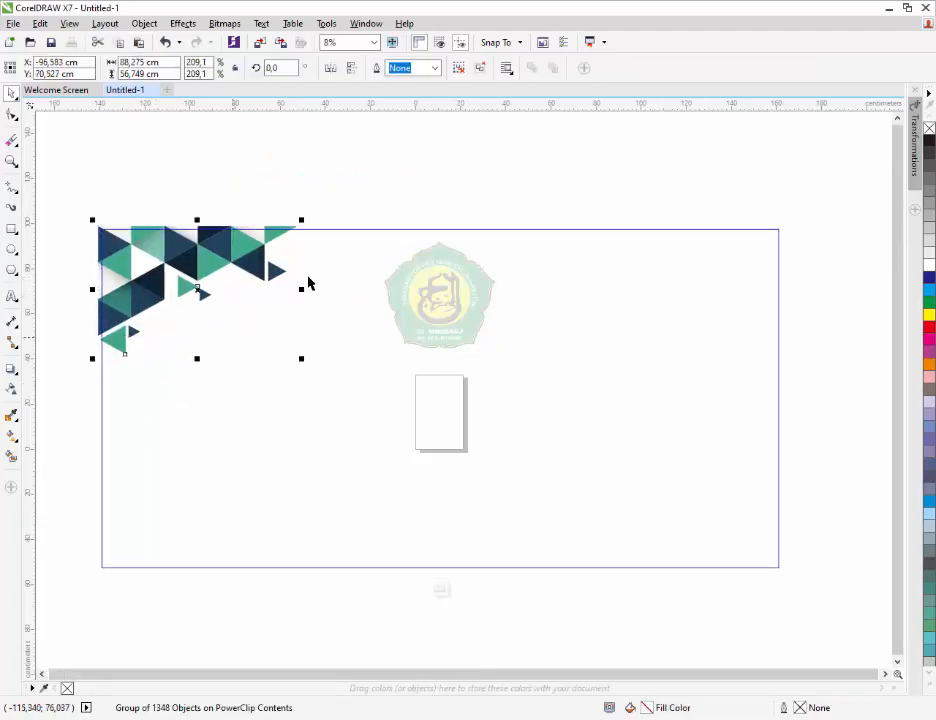
left_click(363, 179)
- Copy the triangles to the banner's right side with a 270° rotation and fit the right cluster into the upper-right corner
left_click(250, 278)
left_click_drag(359, 161, 180, 334)
left_click_drag(232, 258, 766, 248)
left_click_drag(834, 299, 720, 330)
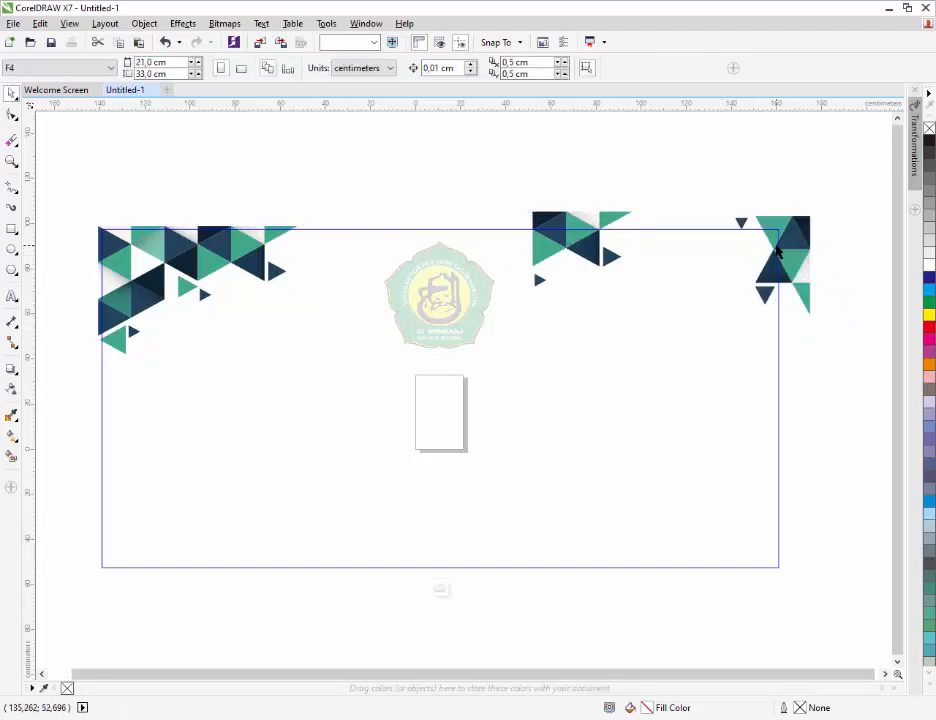
left_click_drag(859, 180, 722, 331)
left_click_drag(792, 254, 753, 272)
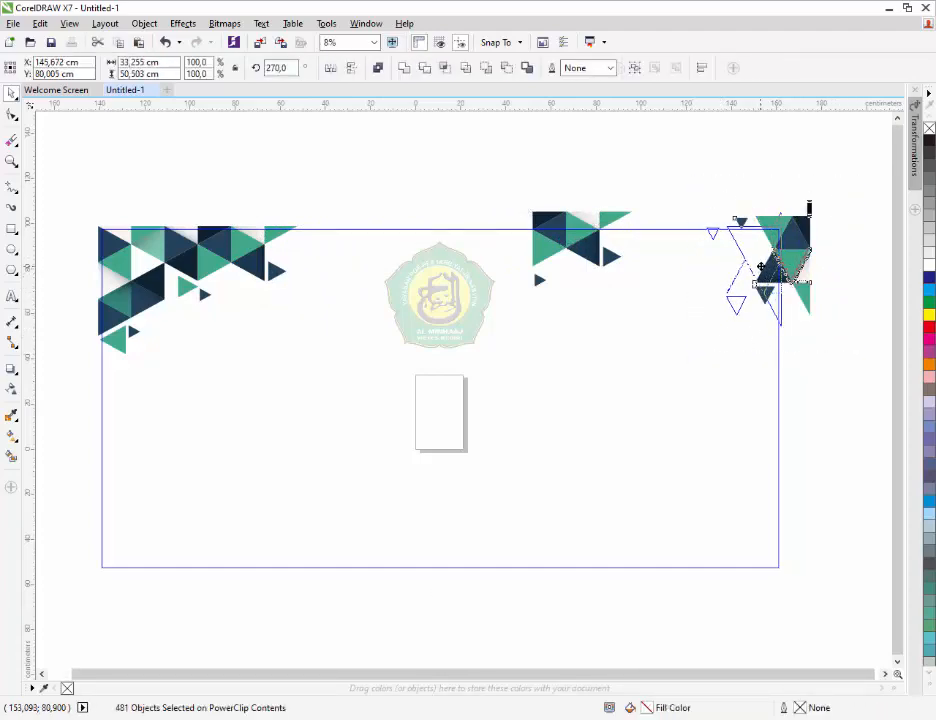
- Move the green triangle of the middle cluster leftward so it sits beside the logo
left_click_drag(666, 184, 520, 316)
left_click(629, 268)
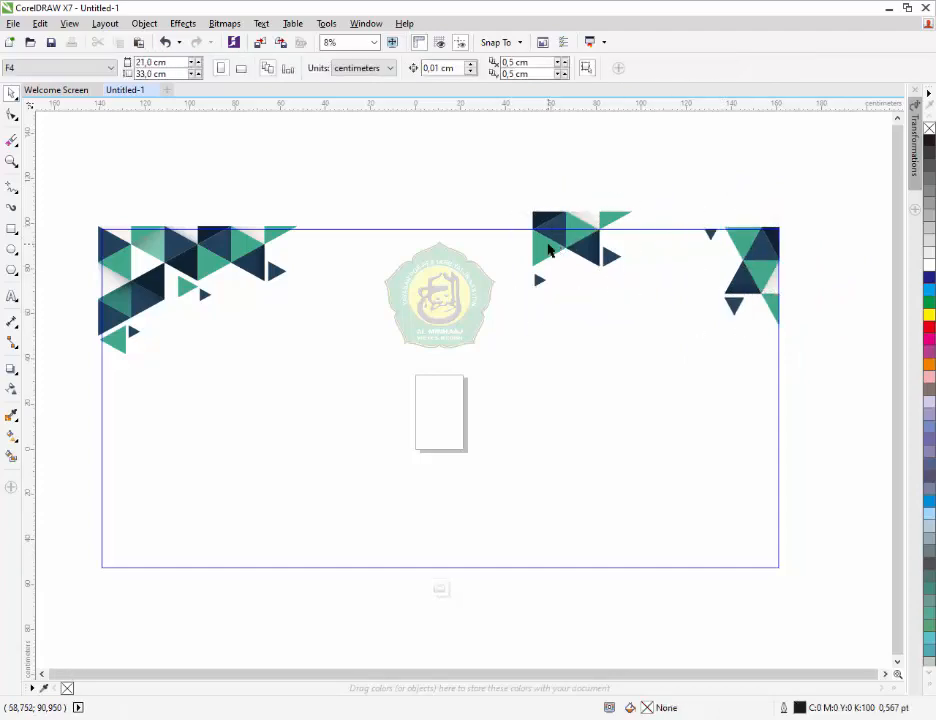
left_click_drag(548, 249, 484, 289)
left_click(521, 246)
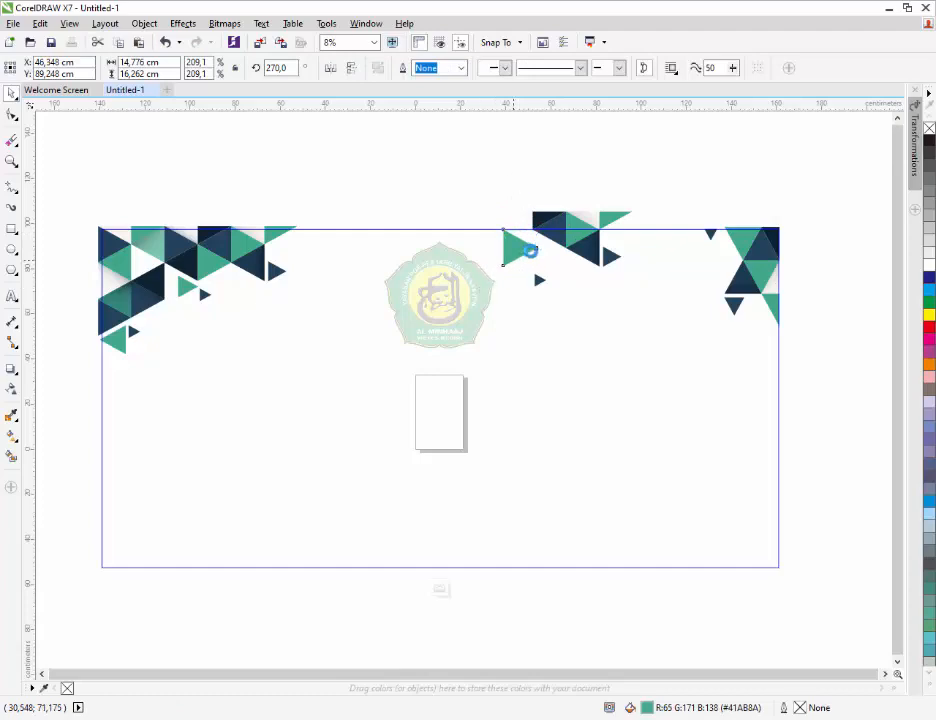
key("ctrl+z")
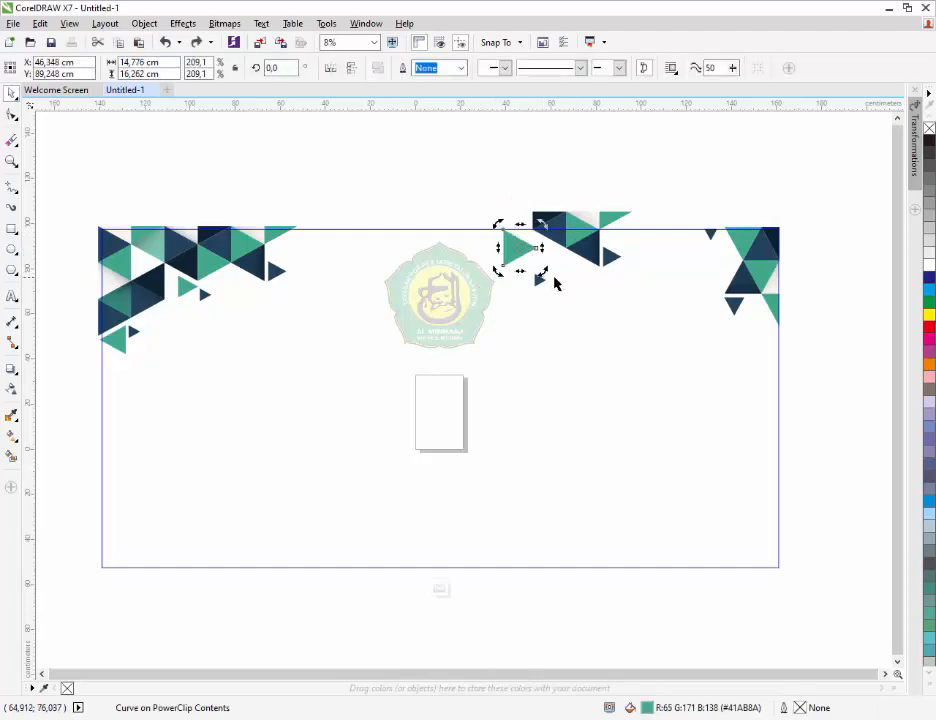
left_click_drag(542, 271, 487, 294)
right_click(487, 294)
left_click(577, 228)
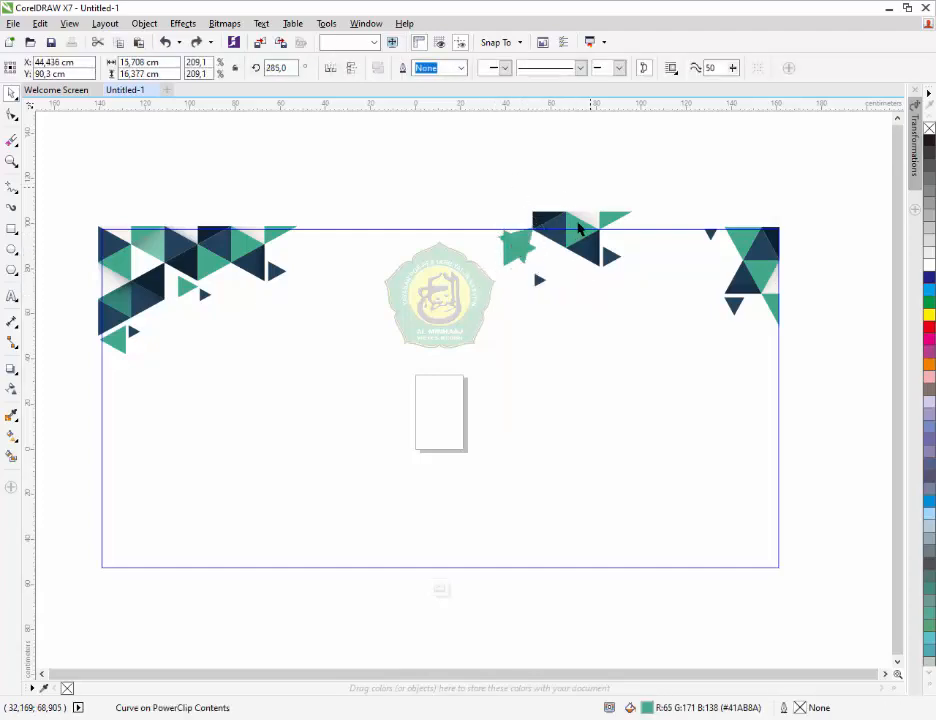
key("ctrl+z")
- Rotate the green triangle to point downward, move the small dark triangle up beside it, and finish editing the PowerClip
double_click(518, 254)
left_click_drag(542, 271, 509, 238)
left_click(502, 188)
left_click_drag(539, 278, 534, 252)
left_click(640, 232)
left_click(660, 186, "ctrl")
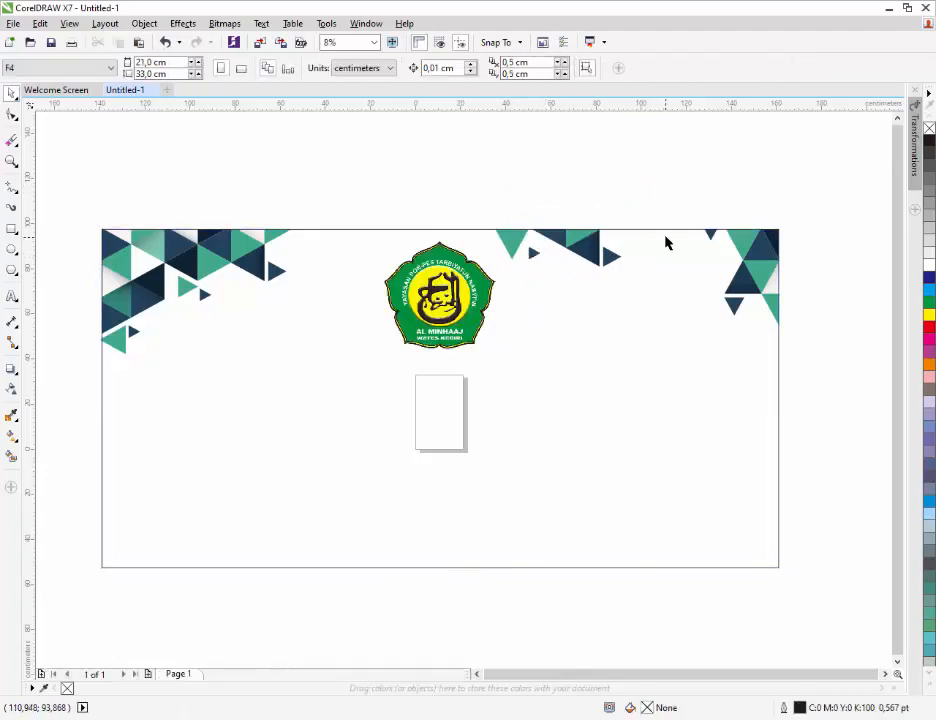
- Draw a rectangle about 324 by 84 cm across the lower half of the banner, extending past its left and lower edges
scroll(614, 418, "down", 1)
key("F2")
left_click_drag(303, 274, 762, 507)
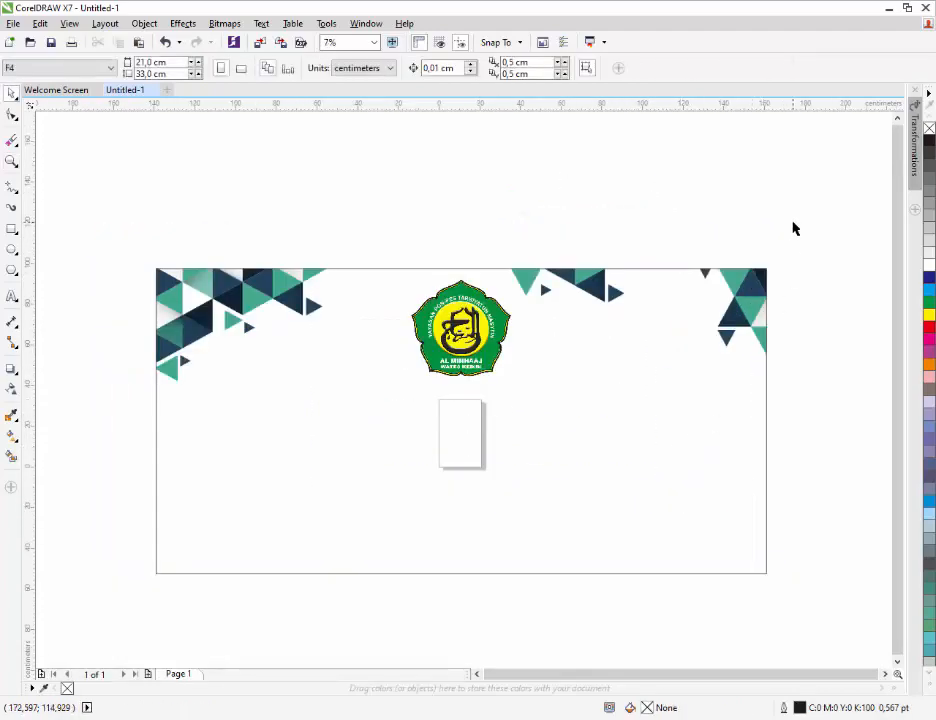
left_click(649, 431)
left_click(116, 428)
left_click(12, 230)
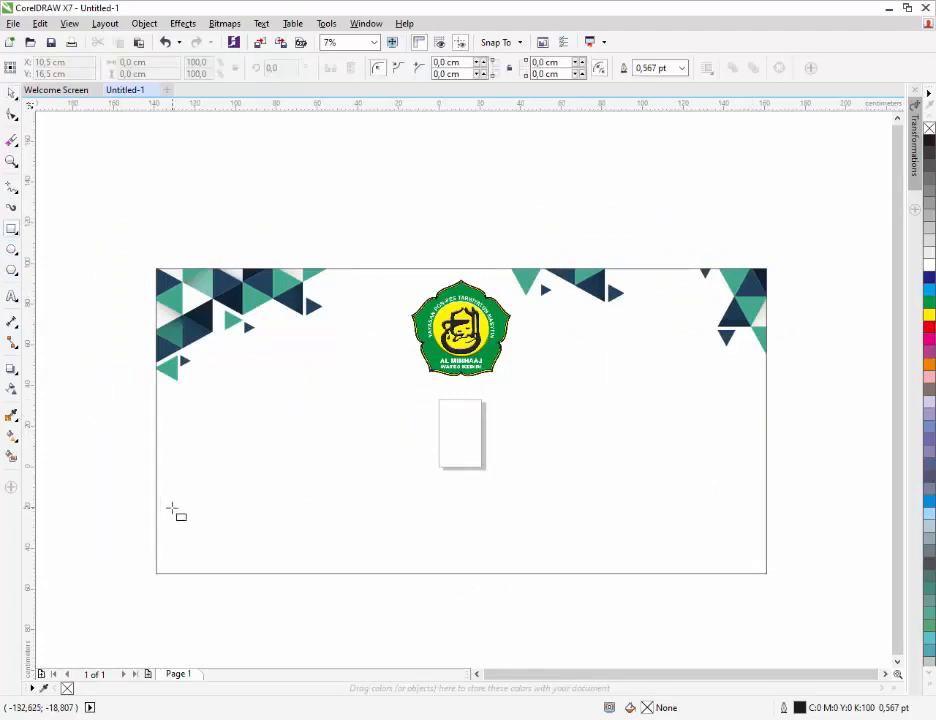
left_click_drag(108, 429, 767, 600)
- Convert the new rectangle to curves and delete its upper-right node to leave a triangle
key("space")
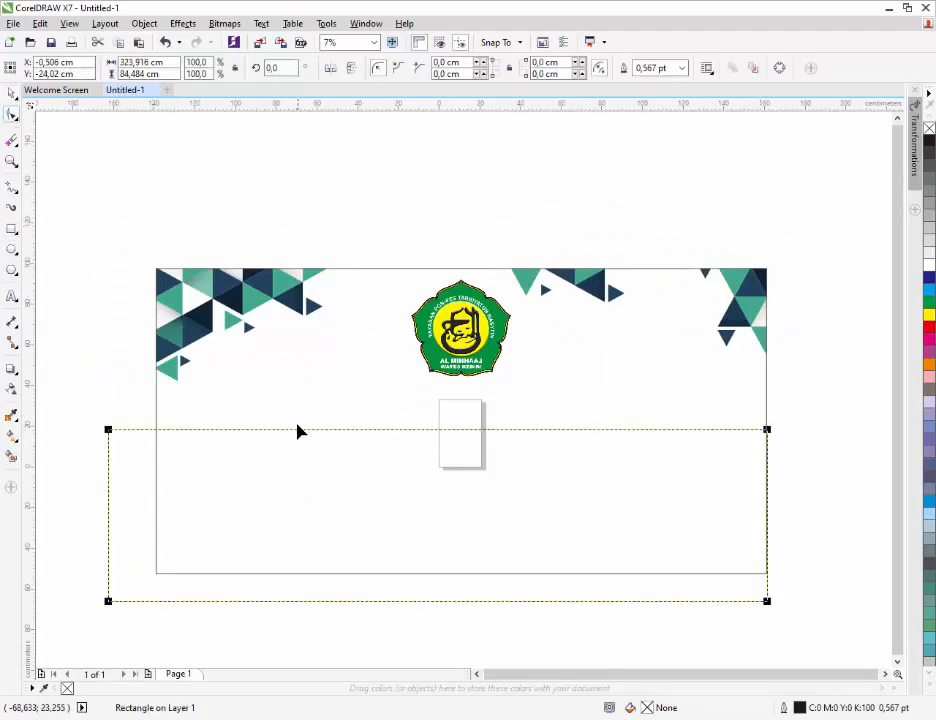
left_click(779, 69)
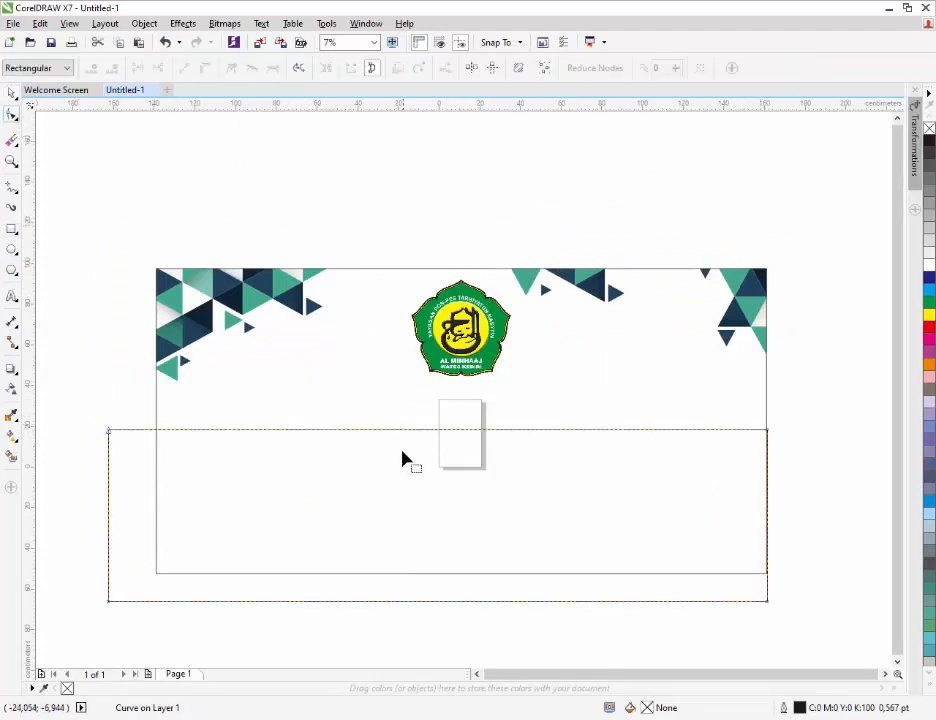
double_click(767, 431)
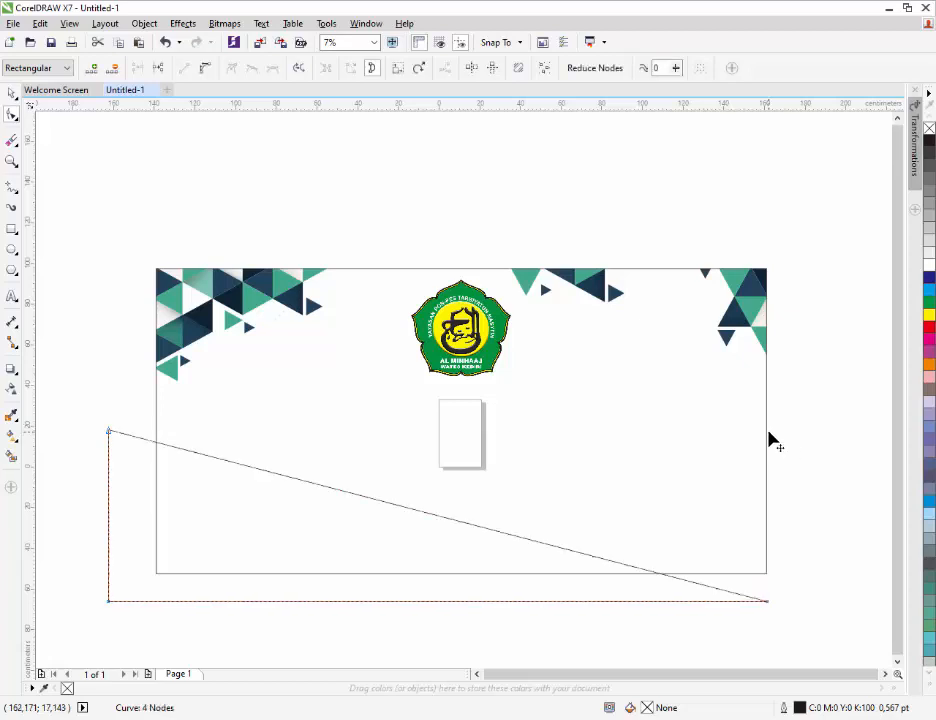
- Convert the triangle's sloped edge to a curve and bend it into a smooth S-shaped wave
left_click(438, 515)
left_click(205, 67)
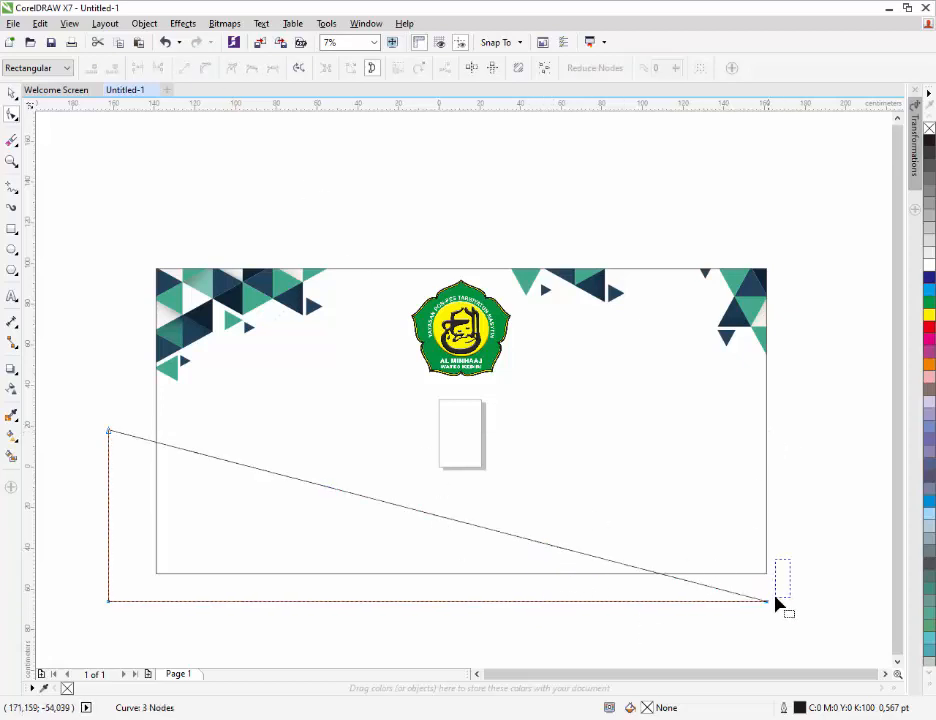
left_click_drag(554, 559, 530, 581)
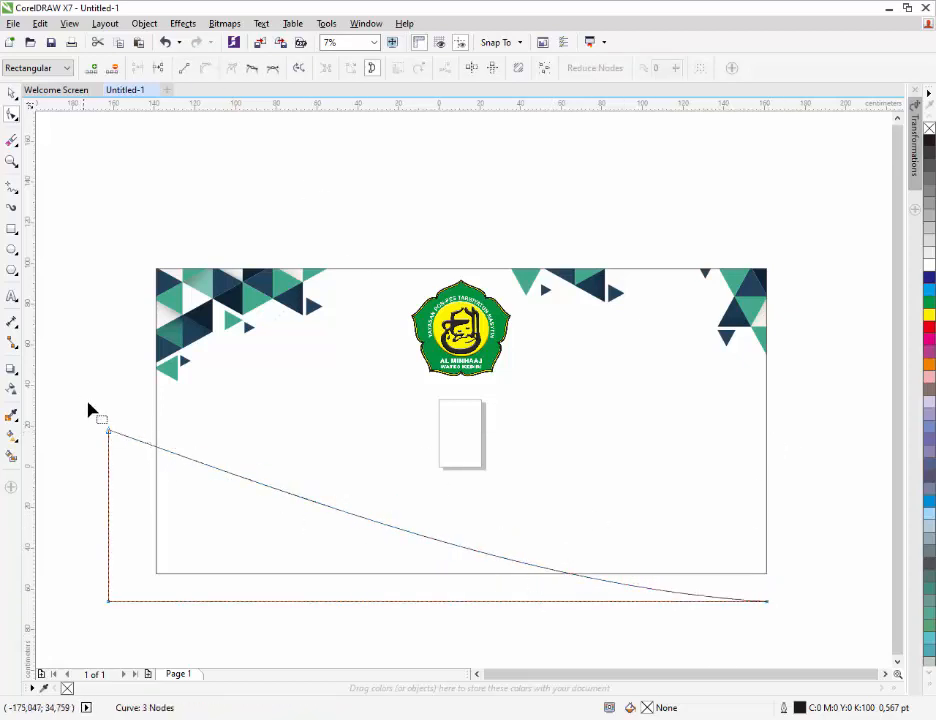
left_click(326, 510)
left_click_drag(326, 510, 572, 421)
key("space")
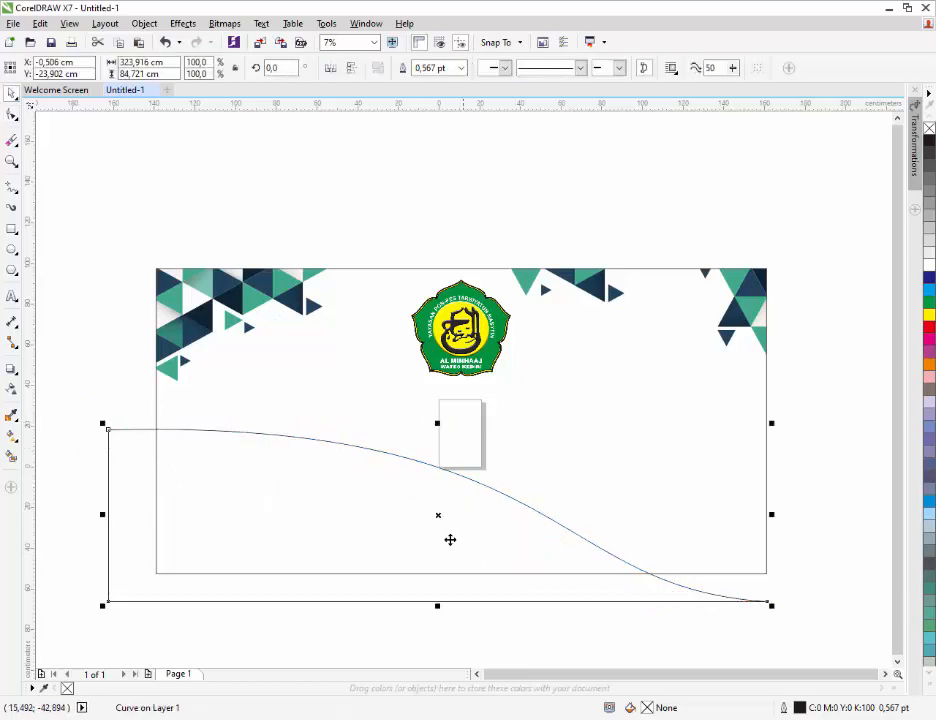
- Lower the wave shape slightly, colour it green, and place an outline-free duplicate slightly up and to the right of it
left_click_drag(440, 534, 435, 557)
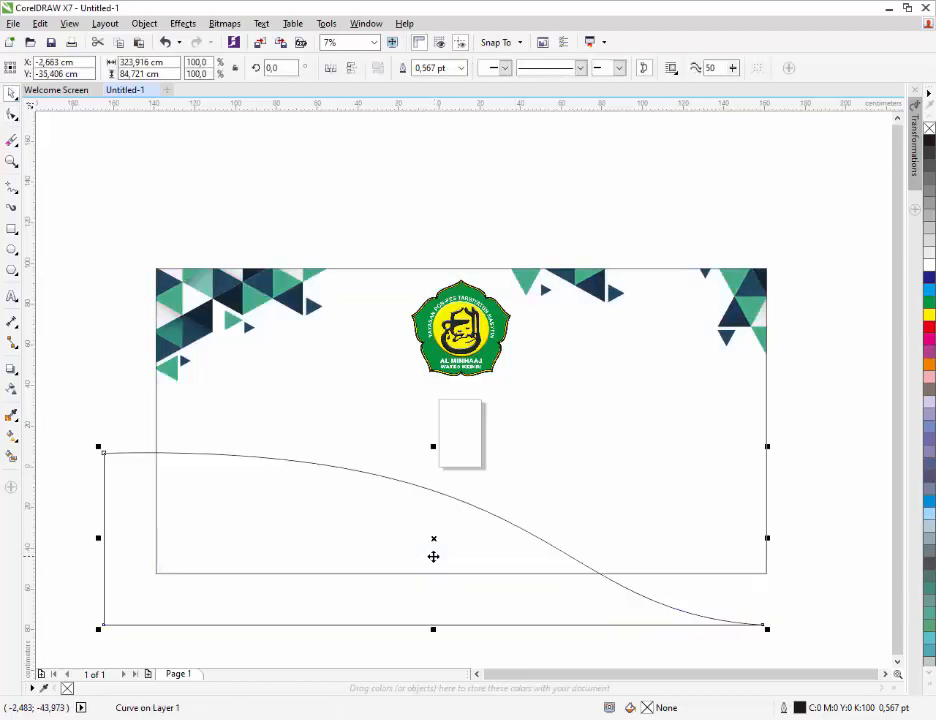
left_click(929, 305)
left_click_drag(370, 575, 371, 569)
right_click(929, 127)
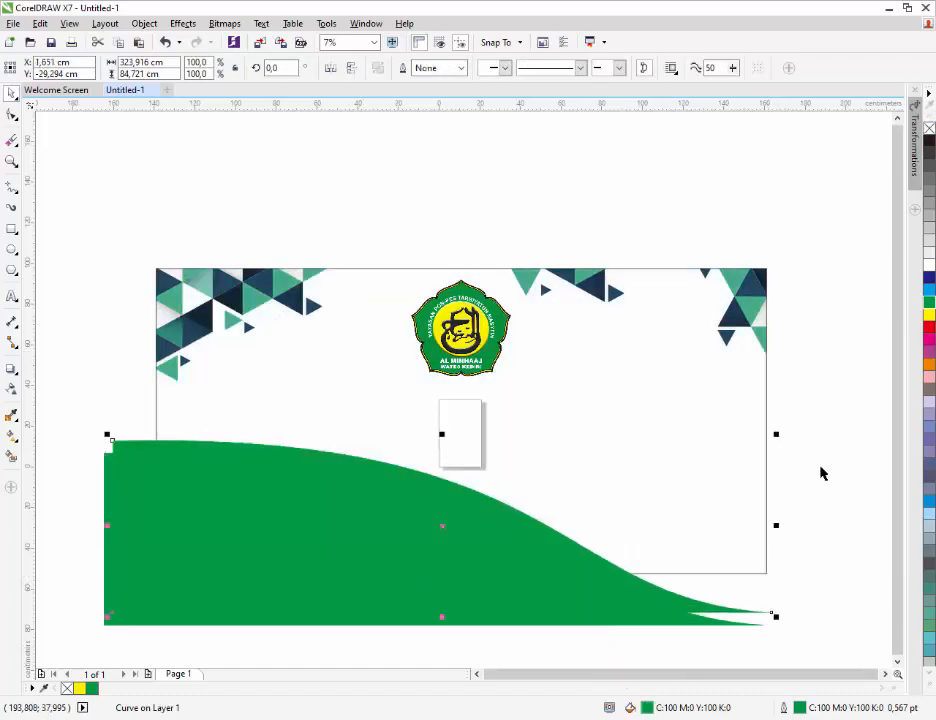
- Set the duplicate wave's fill to dark green with CMYK 98, 58, 100, 39
double_click(646, 708)
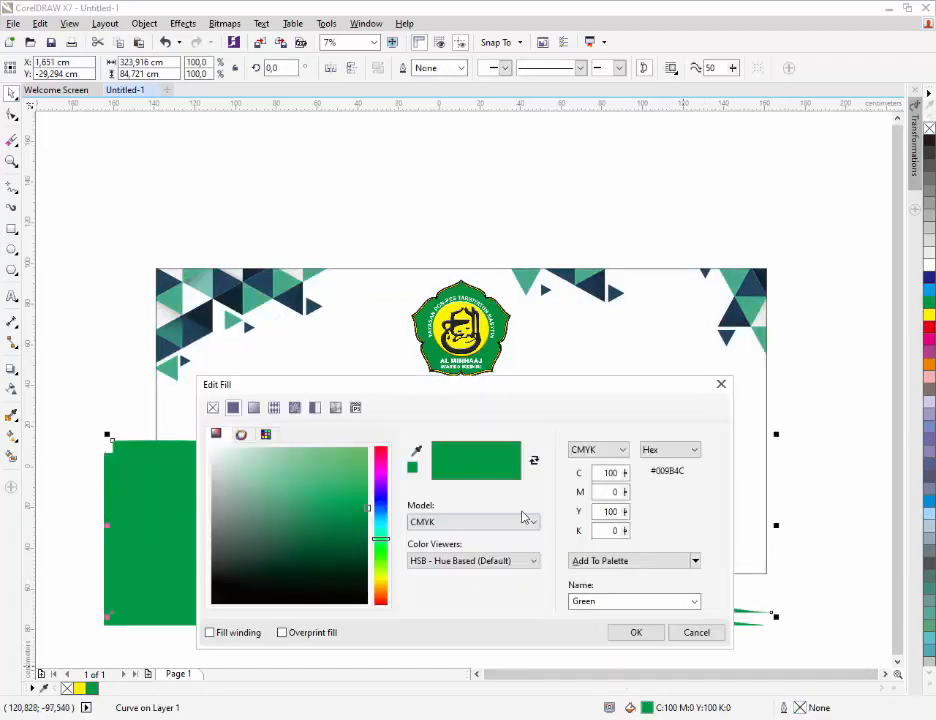
left_click_drag(368, 391, 408, 146)
left_click(393, 314)
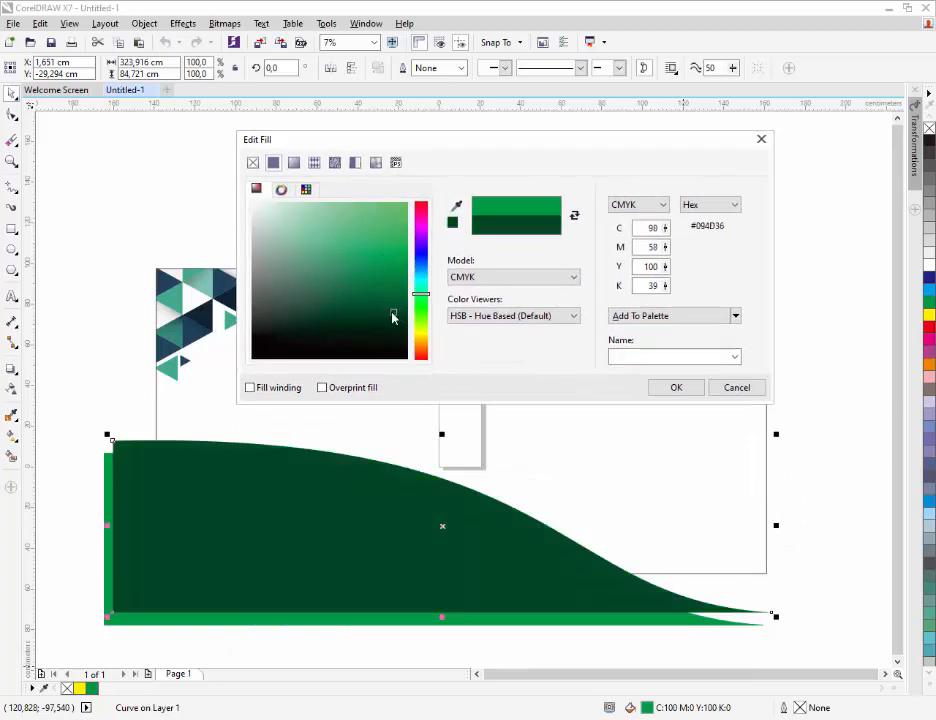
left_click(676, 388)
- Move the dark wave's right end node down to the green wave's tip and bring the green wave to the front
left_click(12, 114)
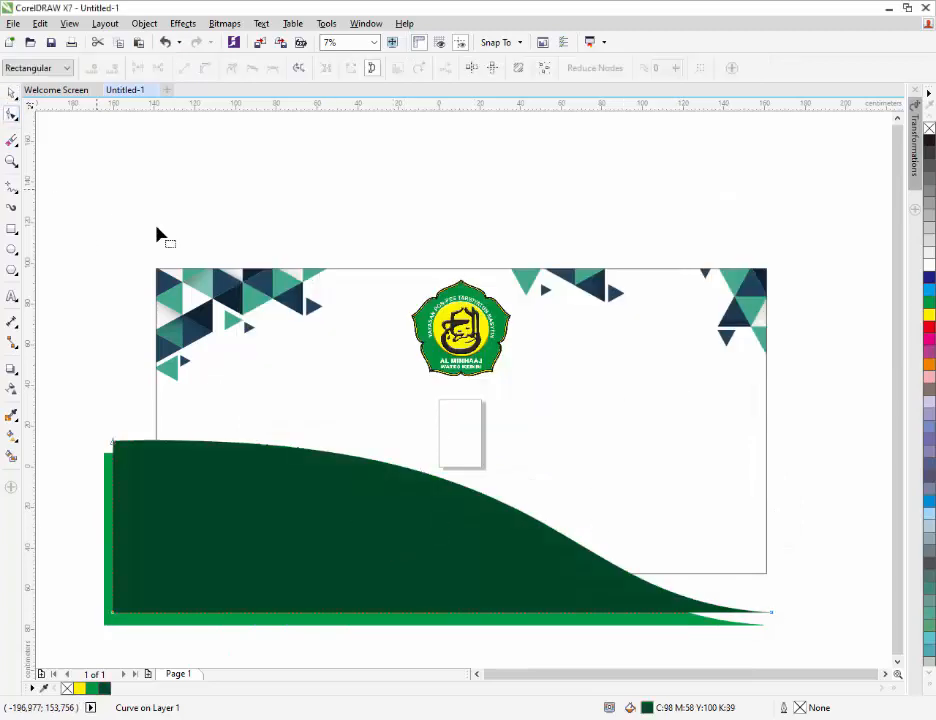
left_click_drag(777, 616, 753, 623)
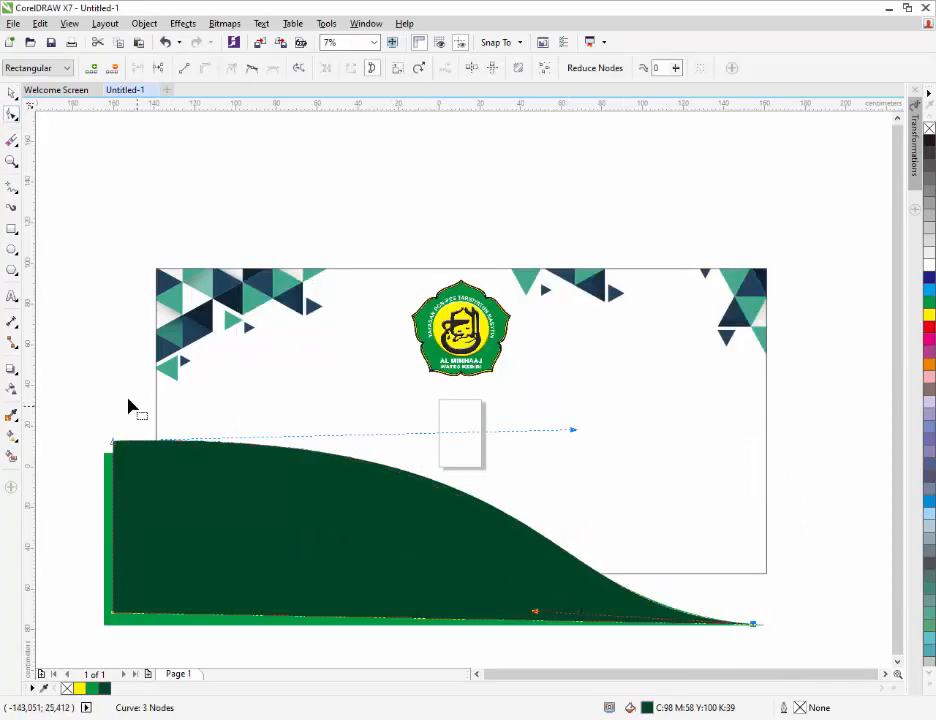
left_click(12, 94)
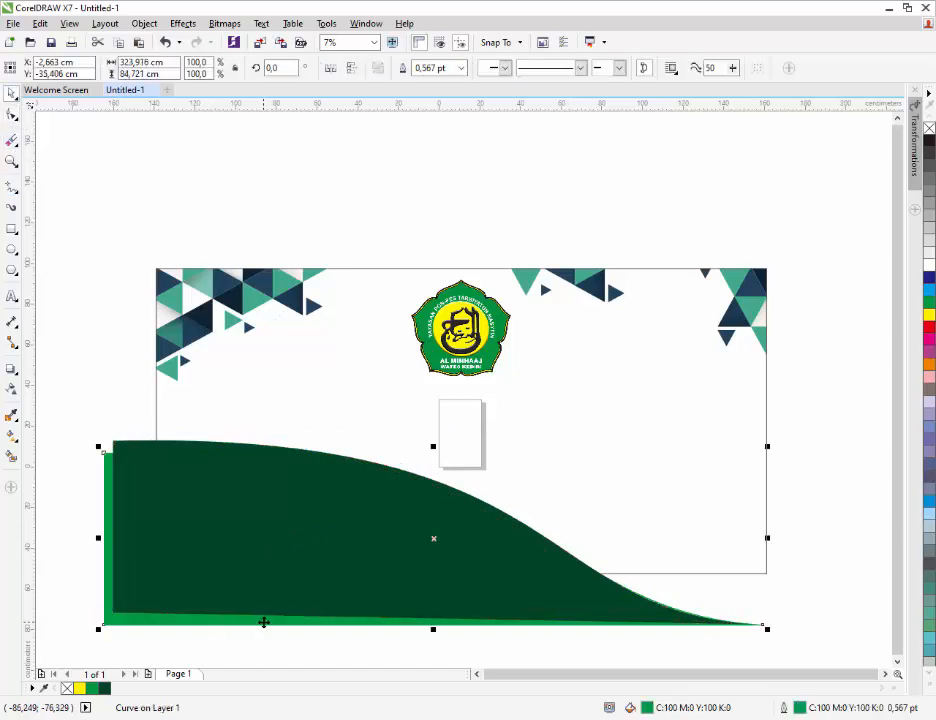
key("shift+Page_Up")
- Raise the dark green wave's upper-left node to widen the dark band above the green wave
left_click(348, 463)
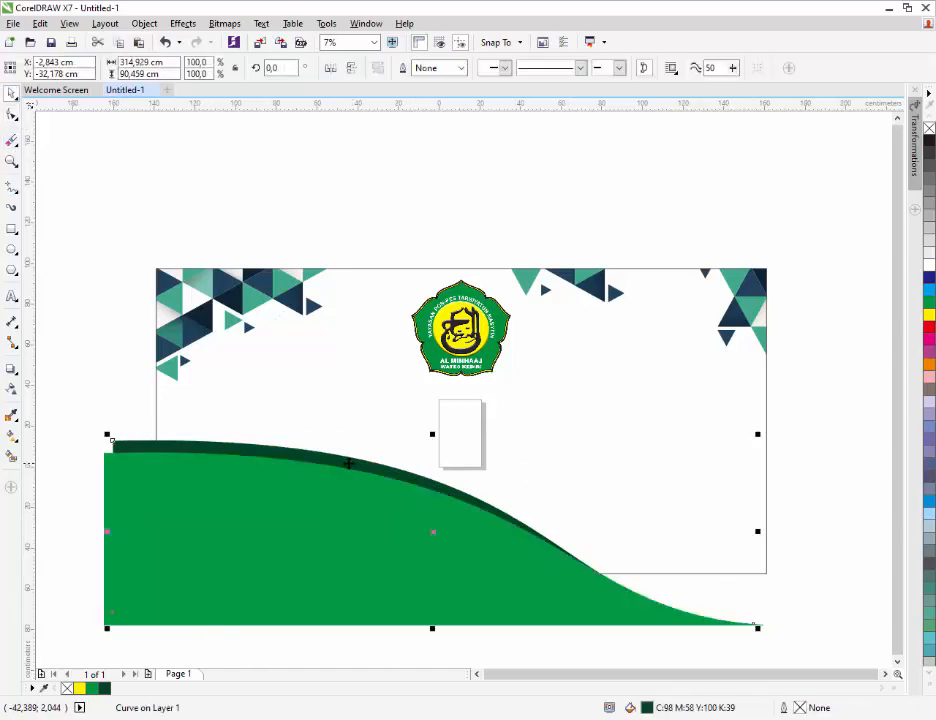
key("F10")
mouse_move(114, 447)
left_mouse_down()
mouse_move(115, 418)
mouse_move(108, 423)
left_mouse_up()
key("space")
- Duplicate the green wave down and to the left and move the copy's right end node to the original wave's tip
left_click(166, 509)
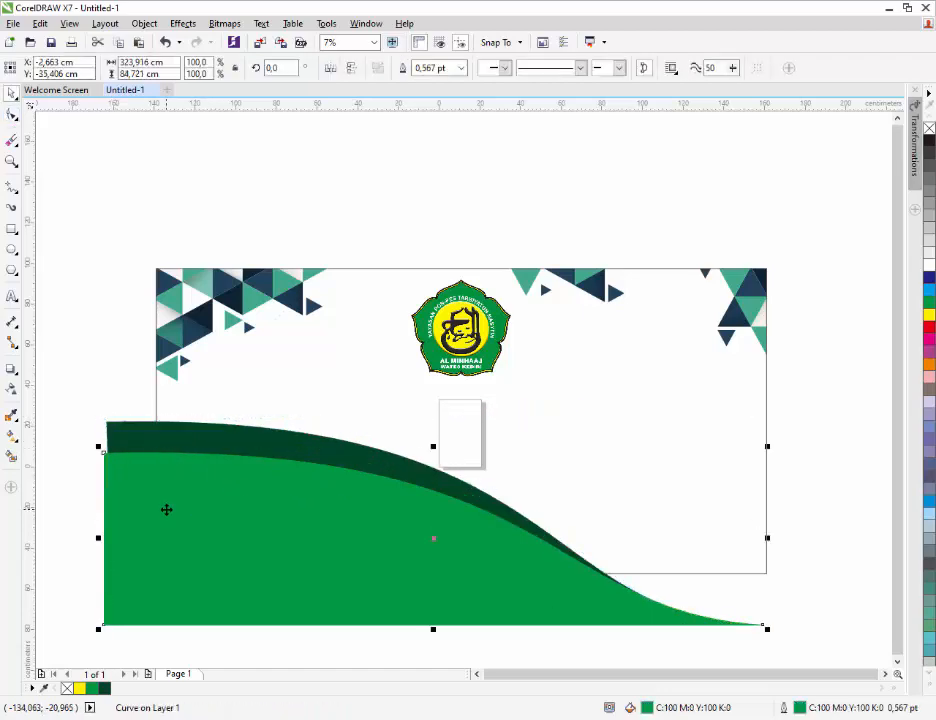
left_click_drag(212, 455, 200, 484)
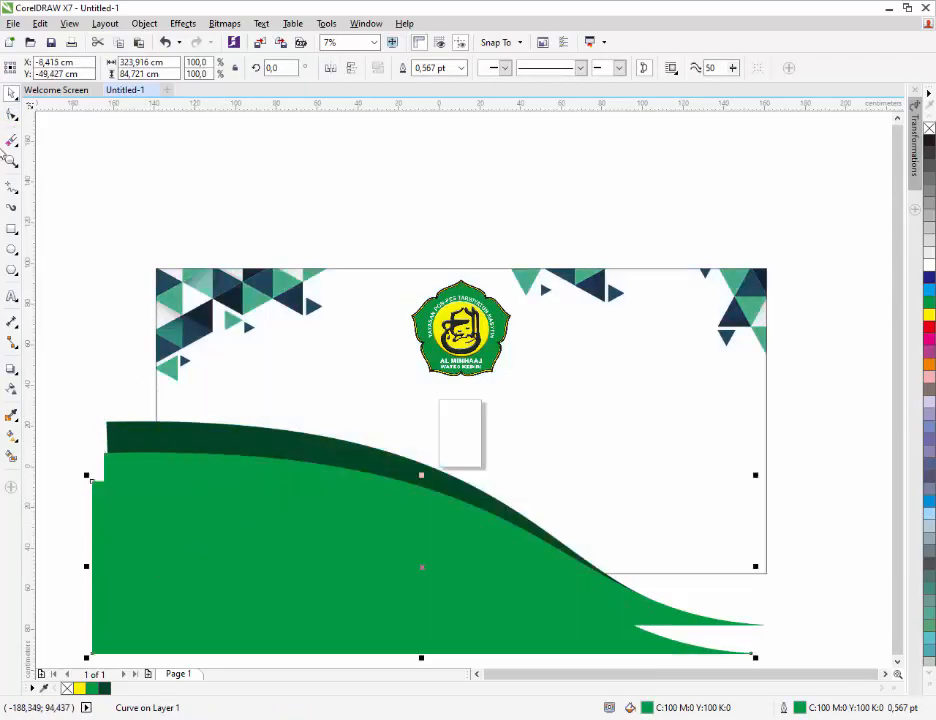
key("space")
left_click_drag(752, 655, 773, 627)
key("space")
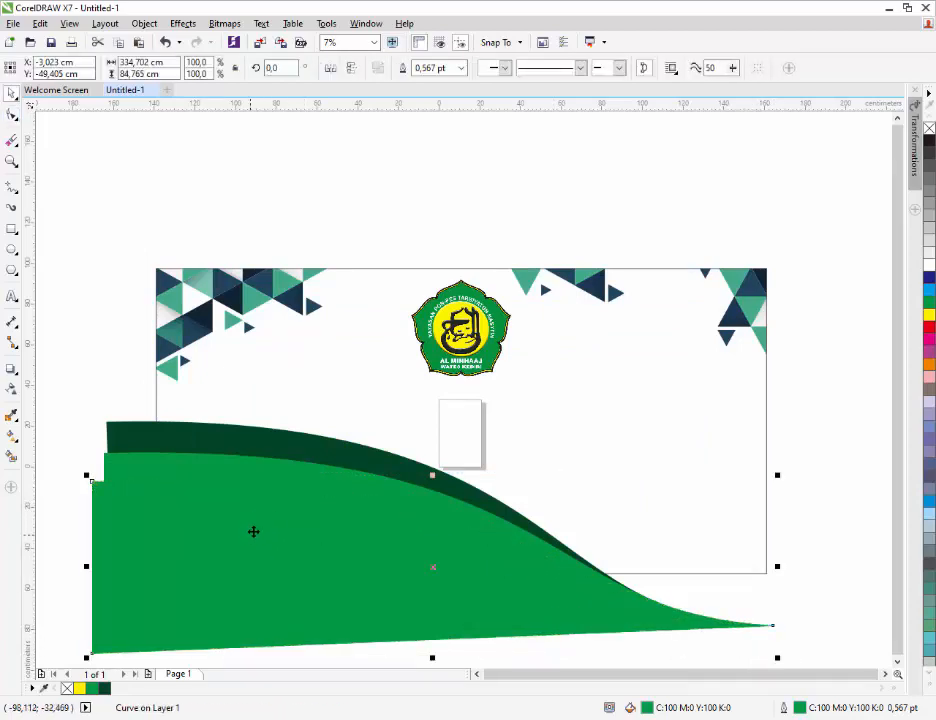
- Recolour the middle wave between the dark green and light green waves to teal, without an outline
key("Escape")
left_click(524, 593)
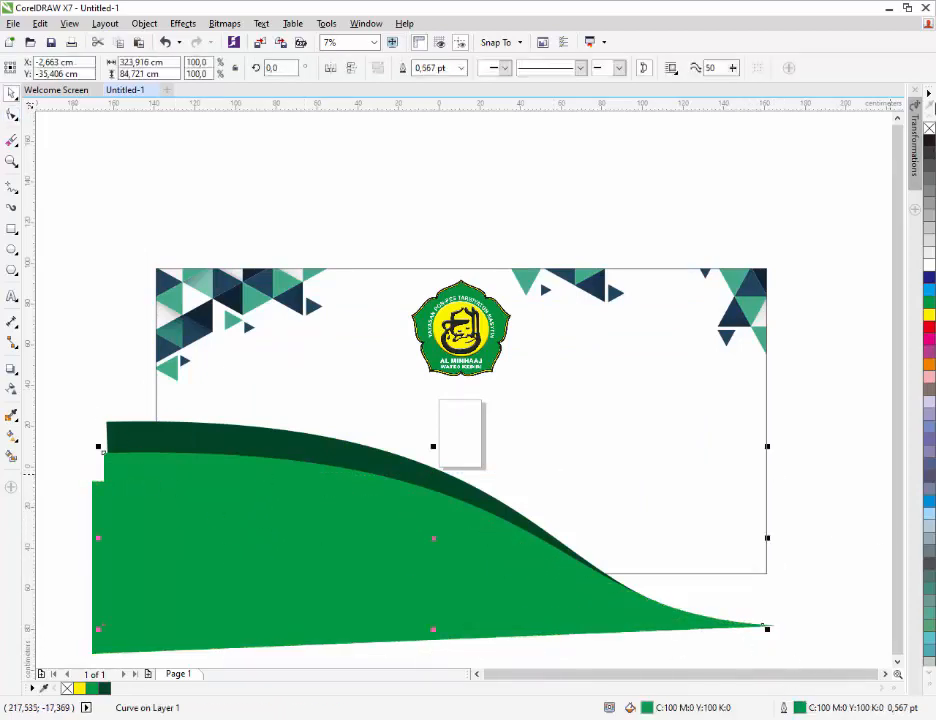
double_click(648, 707)
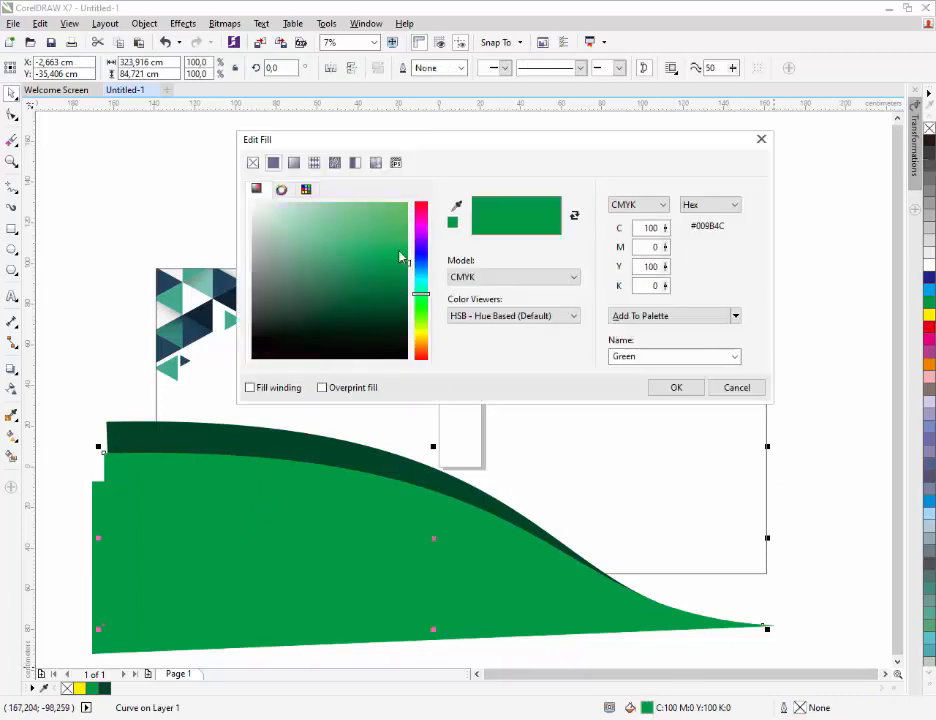
left_click(418, 274)
left_click_drag(418, 280, 420, 284)
left_click(384, 286)
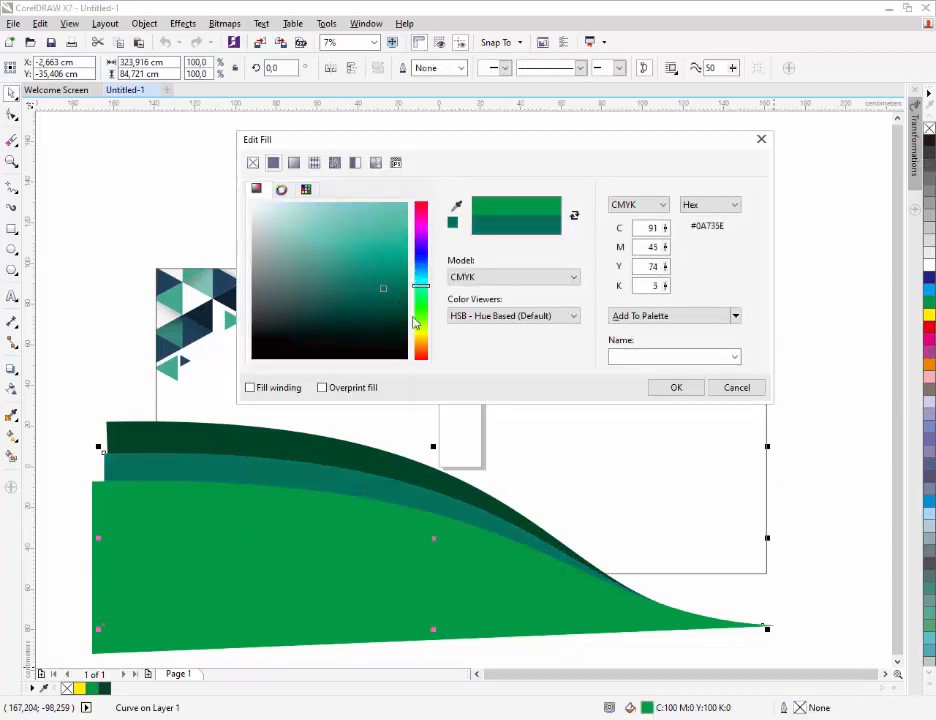
left_click(389, 303)
left_click(378, 286)
left_click(378, 278)
left_click(676, 387)
key("Escape")
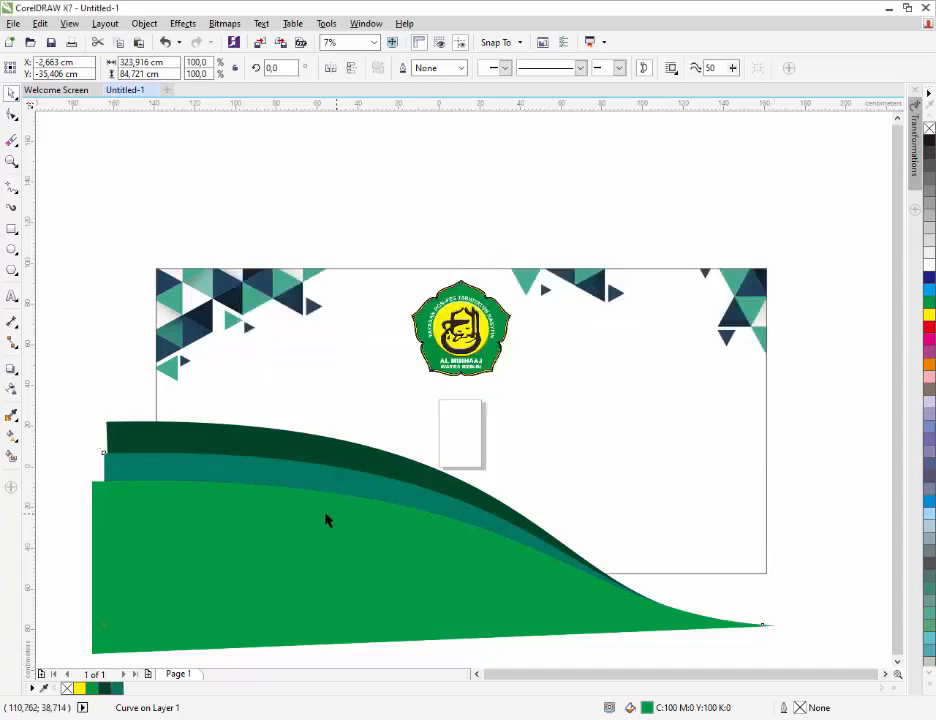
- Group the three green waves and place the group inside the banner's PowerClip frame, opening its contents for editing
left_click(143, 441)
left_click(149, 468, "shift")
left_click(170, 557, "shift")
key("ctrl+g")
left_click_drag(212, 550, 521, 461)
left_click(598, 562)
double_click(620, 482)
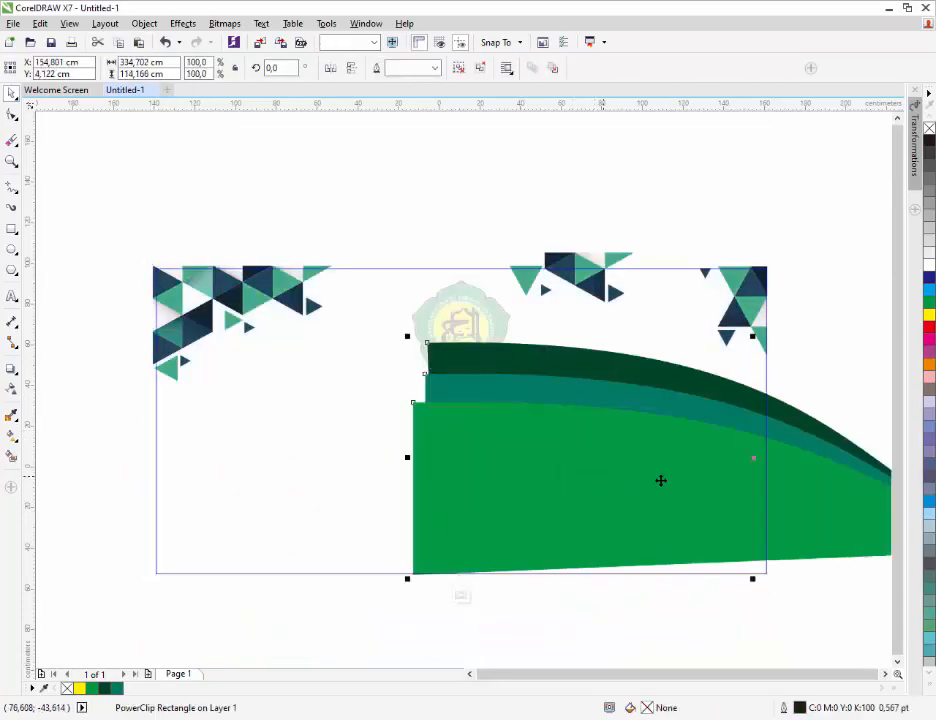
- Move the wave group to the banner's lower left, rotate it counterclockwise about 10.5 degrees and finish editing the frame
left_click_drag(516, 522, 388, 580)
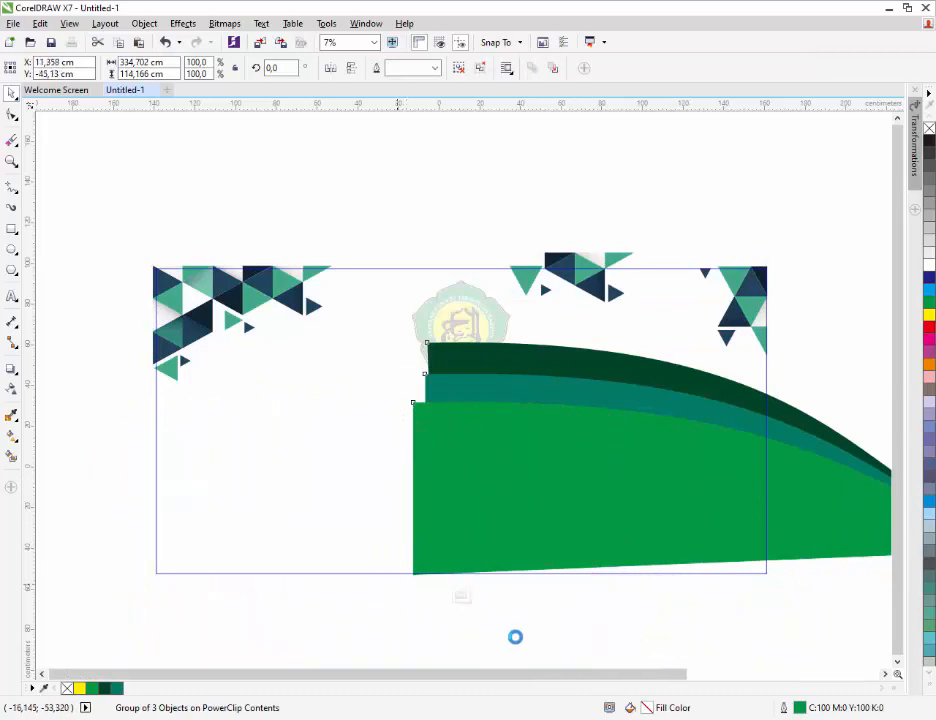
left_click(629, 633)
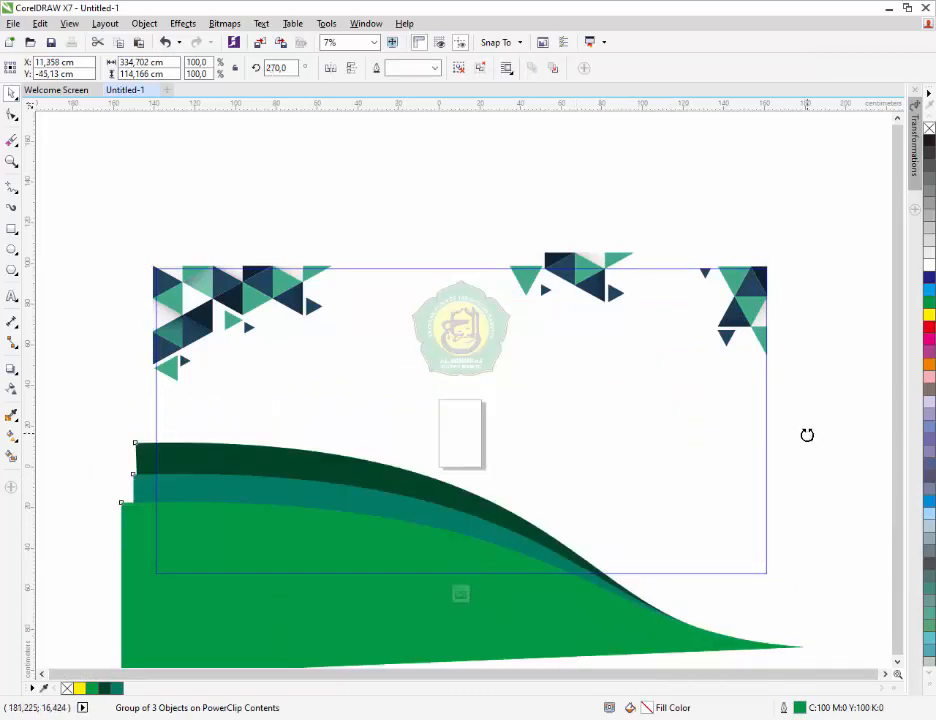
left_click_drag(806, 436, 736, 403)
left_click(825, 481)
left_click_drag(568, 602, 573, 584)
left_click(840, 441, "ctrl")
- Fill the banner background with pale green, CMYK 27, 0, 23, 0, and remove the banner's outline
scroll(531, 555, "down", 1)
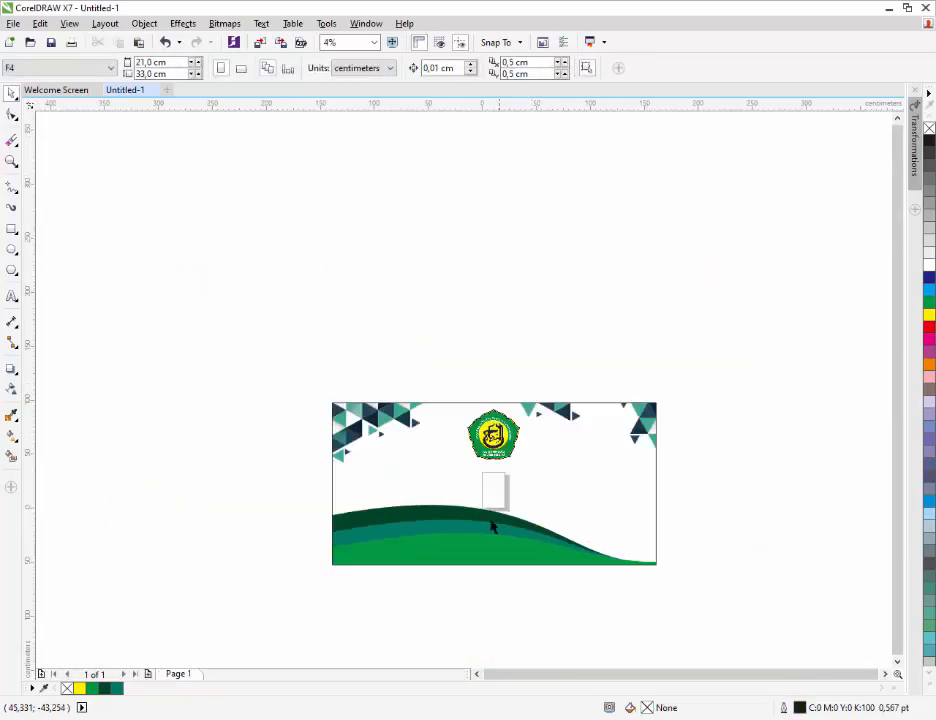
key("z")
left_click_drag(290, 362, 720, 588)
left_click(642, 477)
left_click(930, 303)
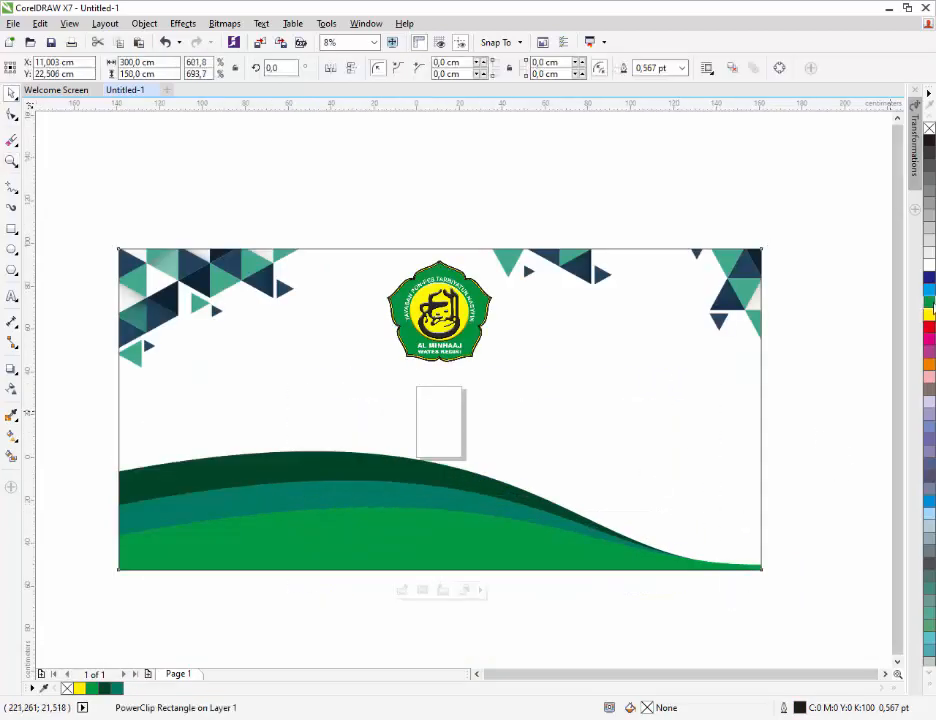
right_click(929, 130)
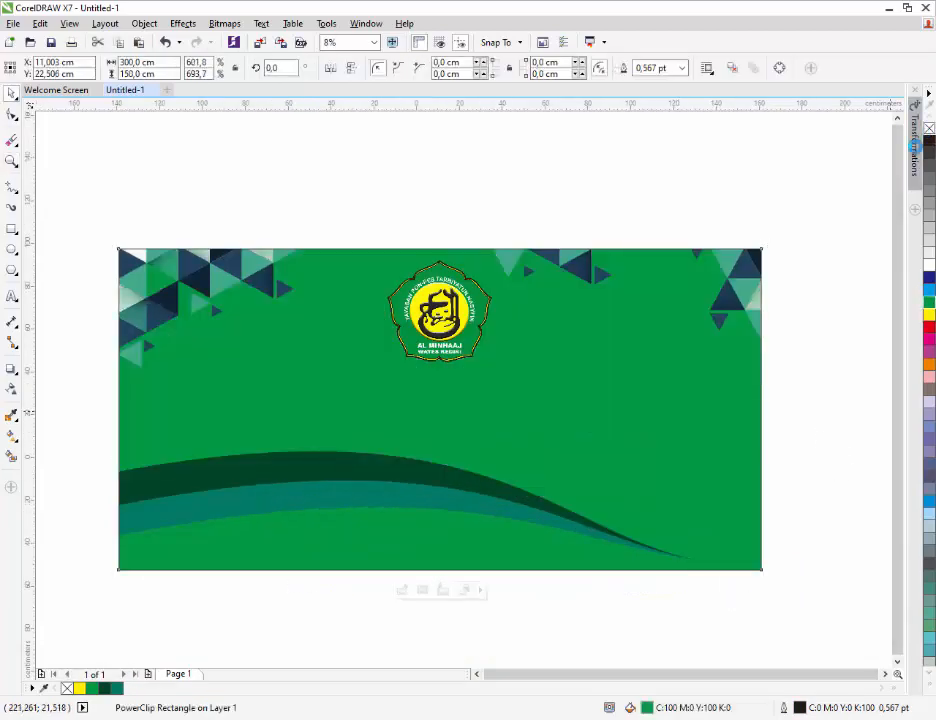
double_click(647, 707)
left_click_drag(363, 228, 291, 202)
left_click_drag(412, 146, 428, 411)
left_click(690, 653)
left_click(834, 443)
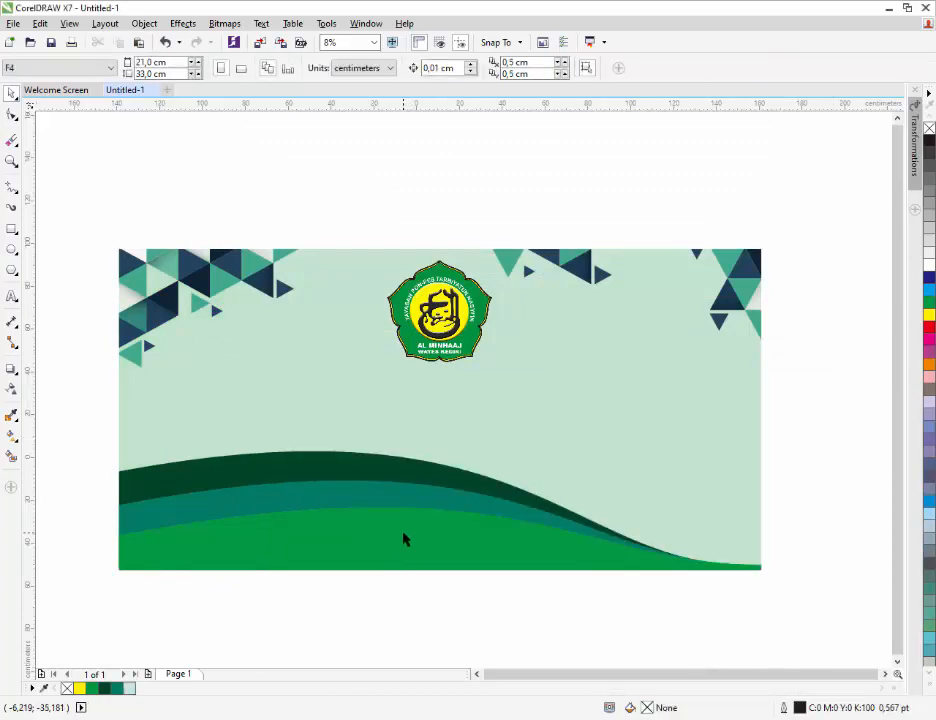
- Lower the wave group about 7 cm inside the banner frame
left_click(401, 531)
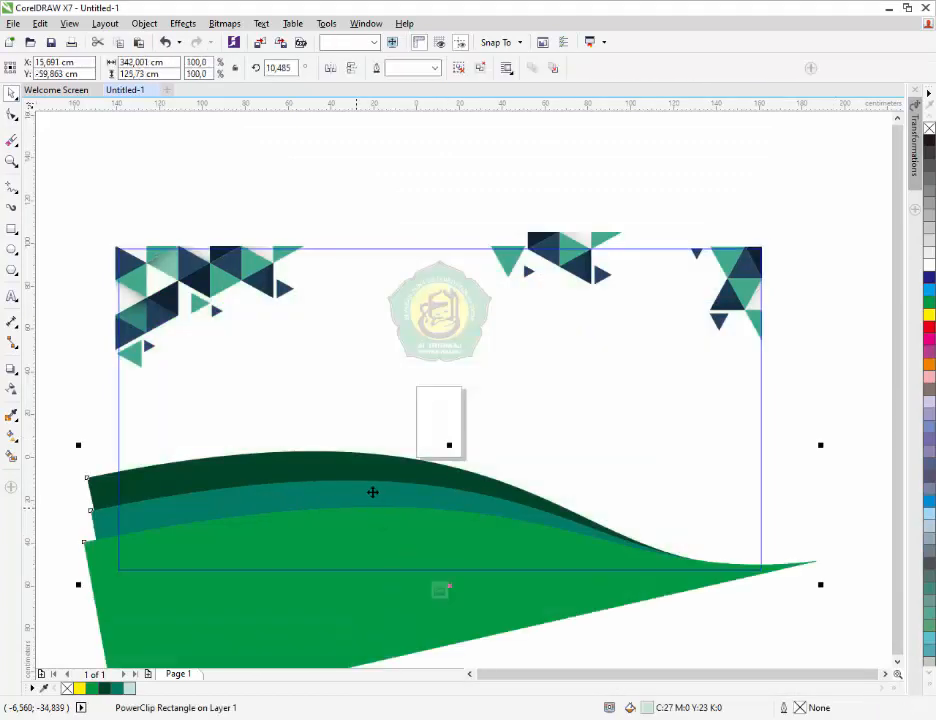
left_click_drag(373, 491, 374, 507)
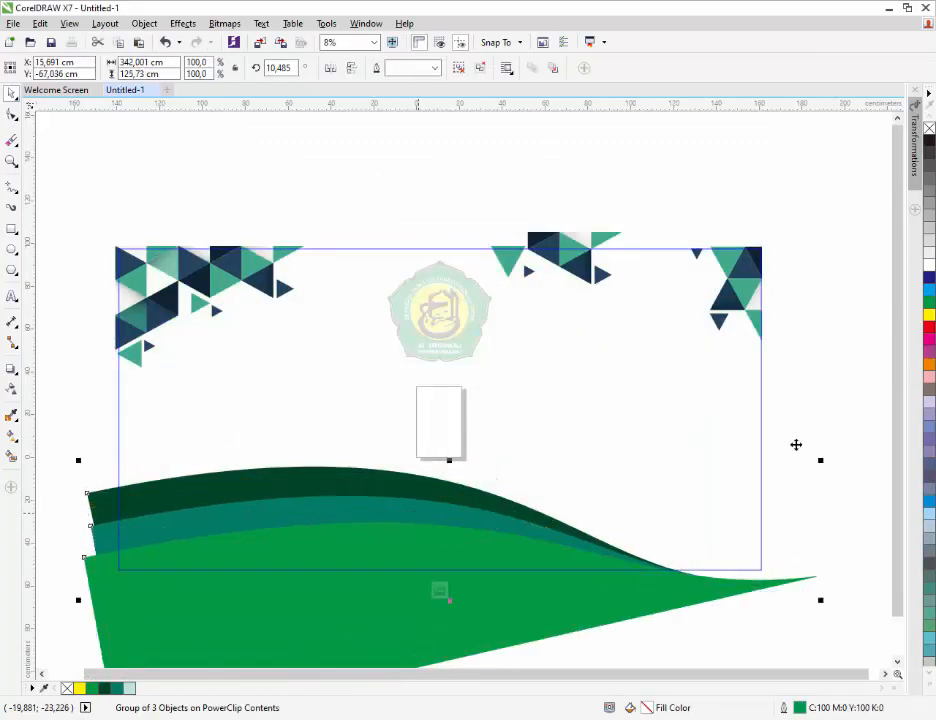
left_click(439, 627, "ctrl")
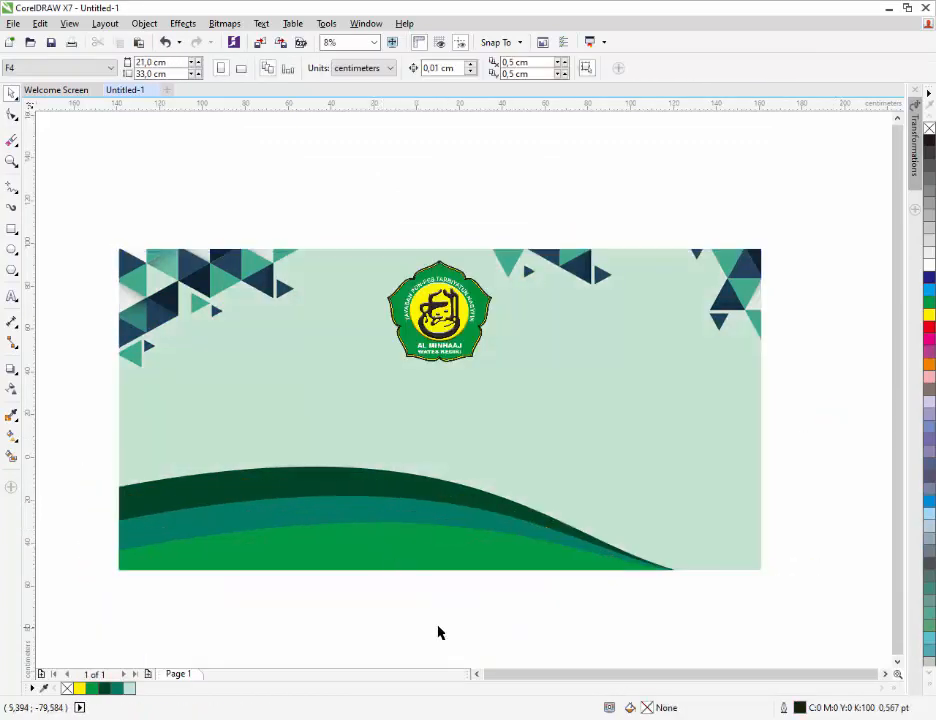
- Duplicate the wave group about 83 cm to the right inside the frame and mirror the copy horizontally
left_click(358, 537)
left_click(358, 541, "ctrl")
left_click(290, 551)
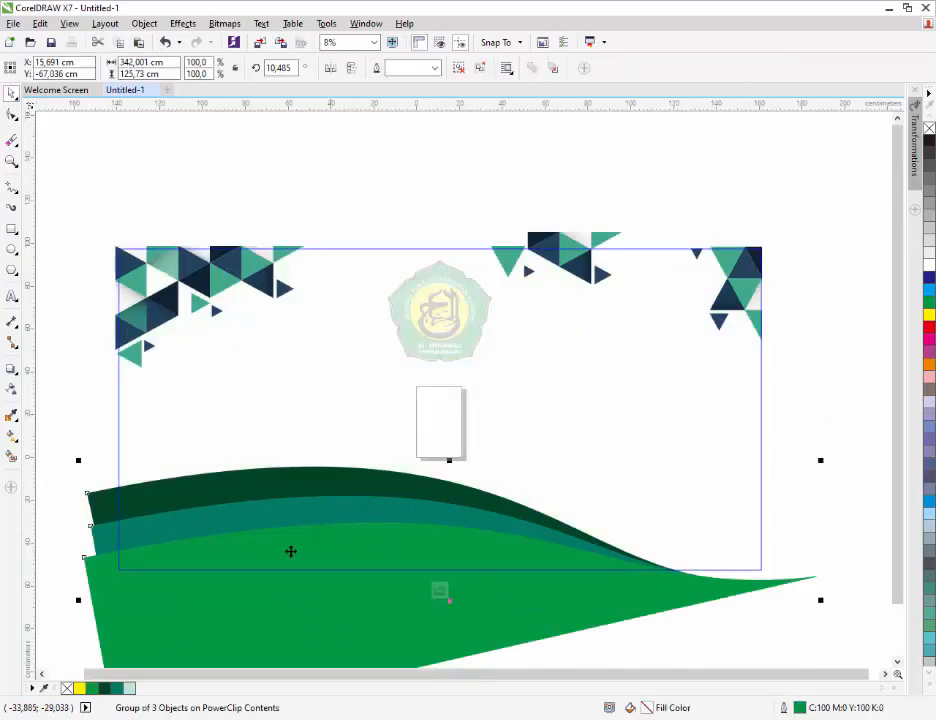
left_click_drag(215, 557, 355, 547)
right_click(355, 547)
left_click(331, 69)
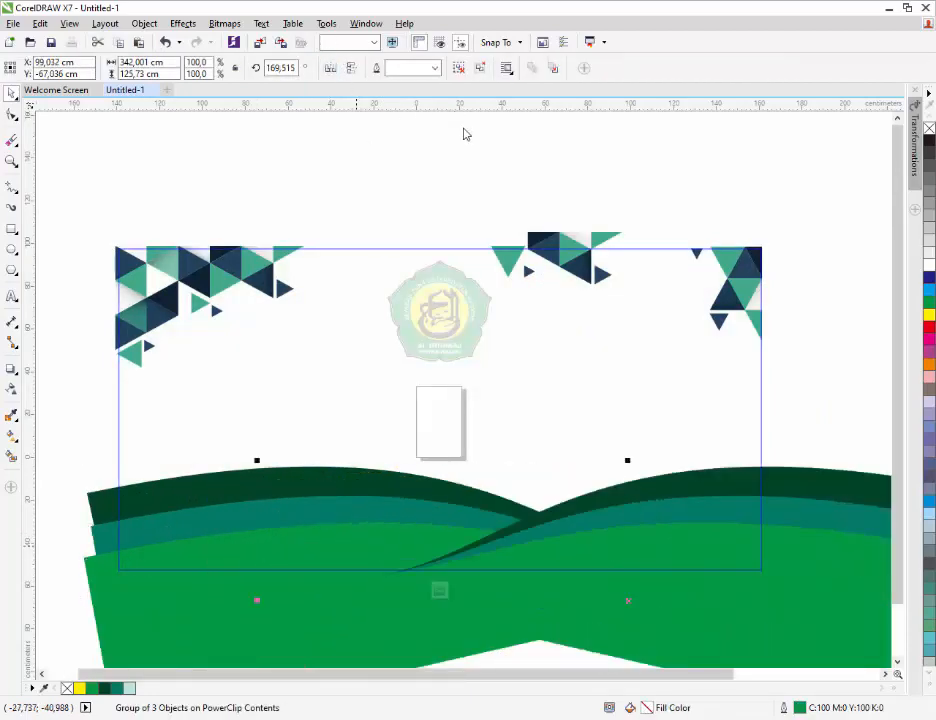
left_click(827, 383, "ctrl")
left_click(821, 328)
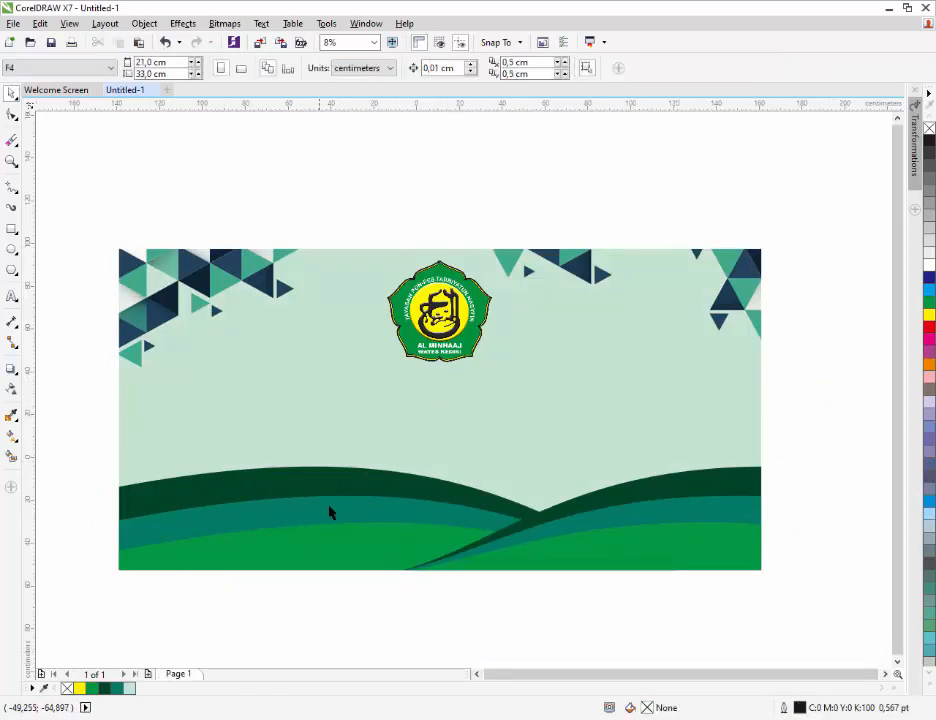
- Add the artistic text "SELAMAT DATANG PESERTA DIDIK DAN SANTRI BARU" below the logo
key("F8")
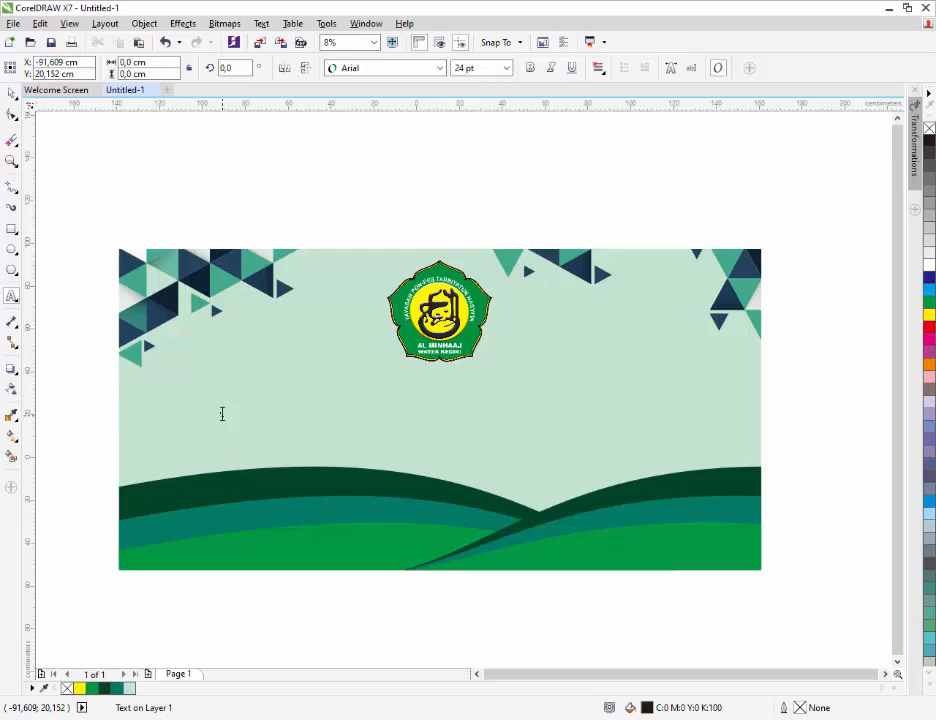
left_click(222, 413)
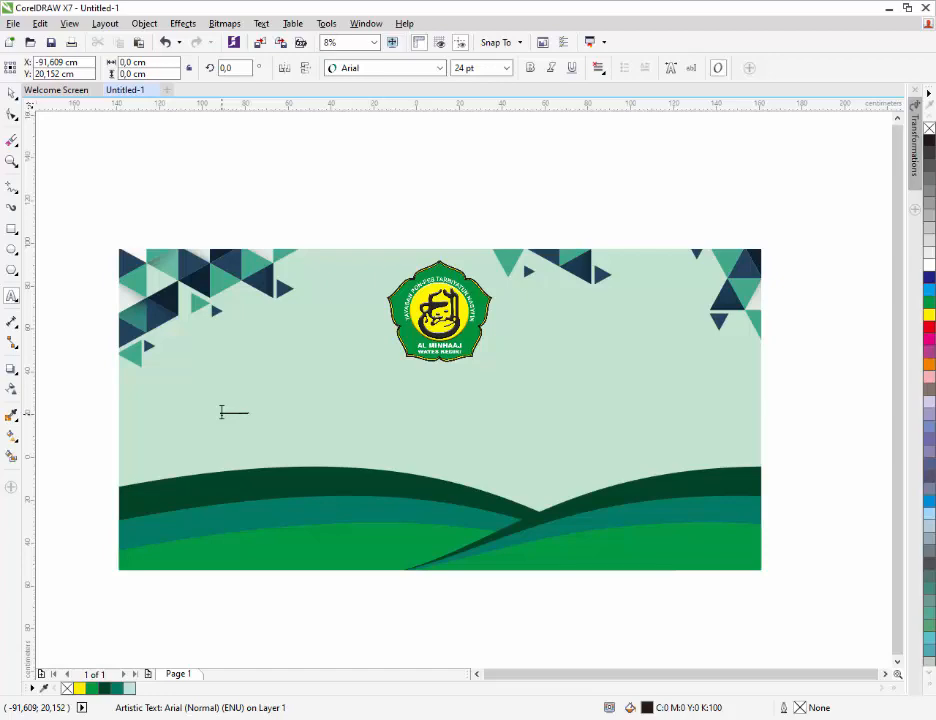
key("ctrl+v")
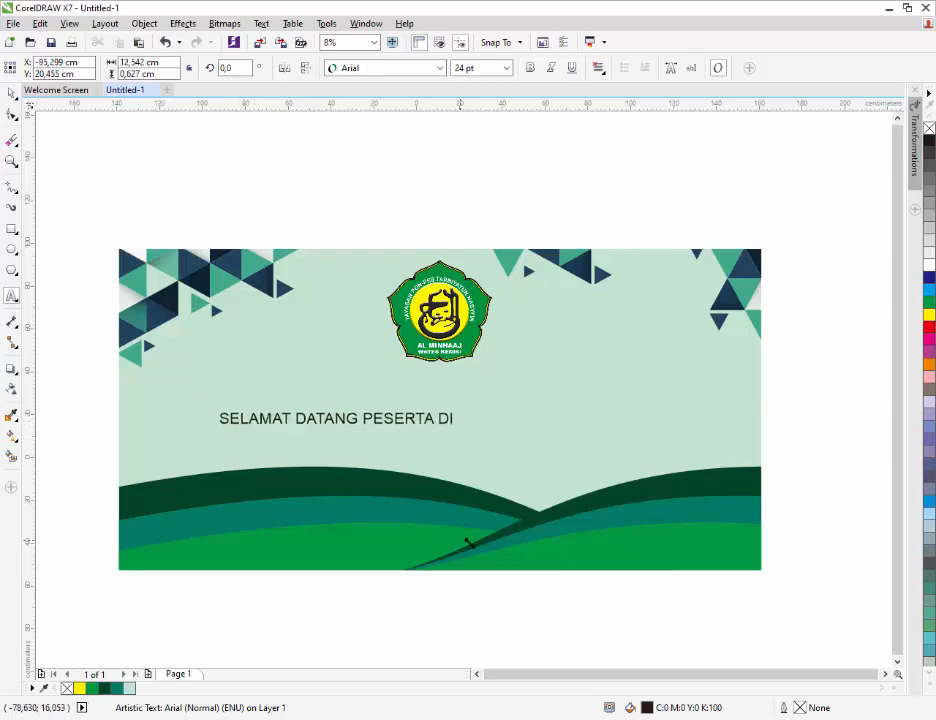
type("DIK DAN SANTRI BARU")
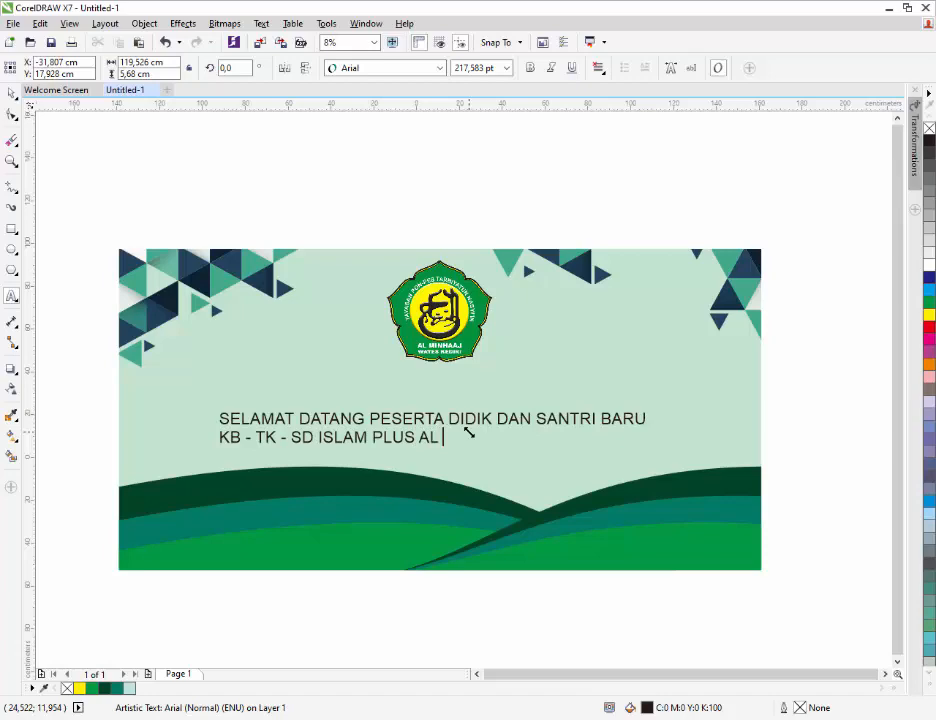
- Add the lines "KB - TK - SD ISLAM PLUS AL MINHAAJ", "MTS TERPADU - MA TERPADU - MADIN AL MINHAAJ", "TAHUN PELAJARAN 2022 - 2023" and "WATES - KEDIRI"
type("HAAJ")
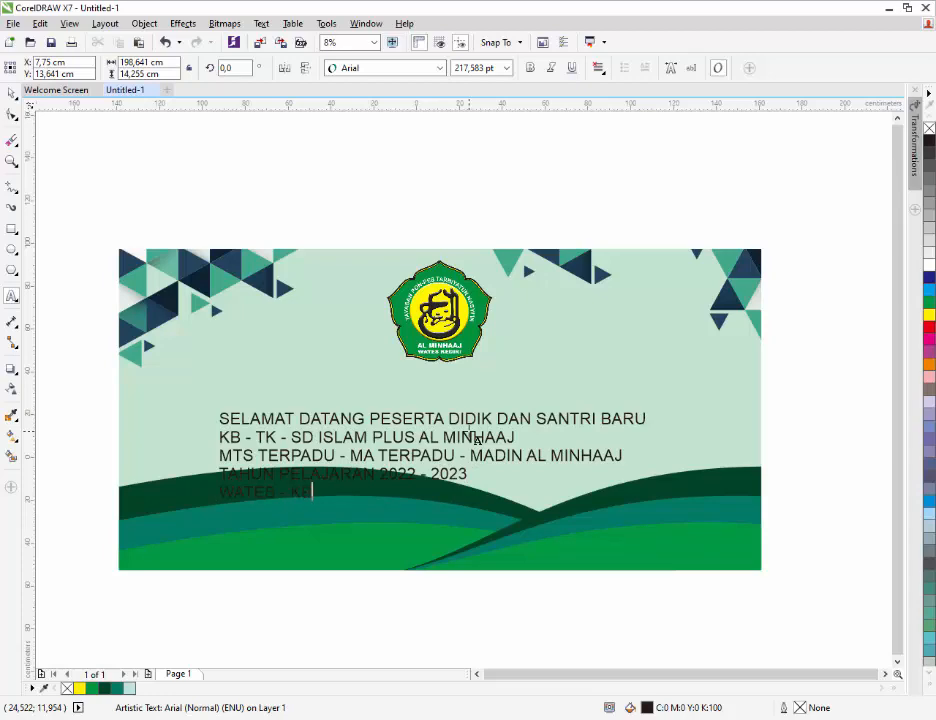
left_click(12, 93)
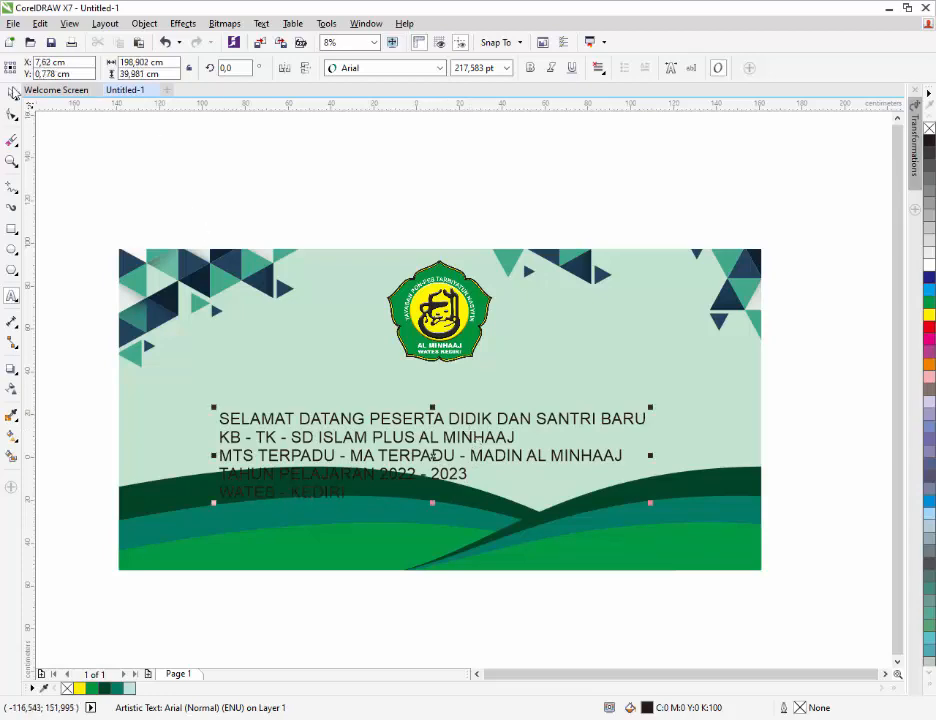
- Centre-align the text block in Aurora BdCn BT and enlarge it to about 250 cm wide
left_click(598, 68)
left_click(629, 118)
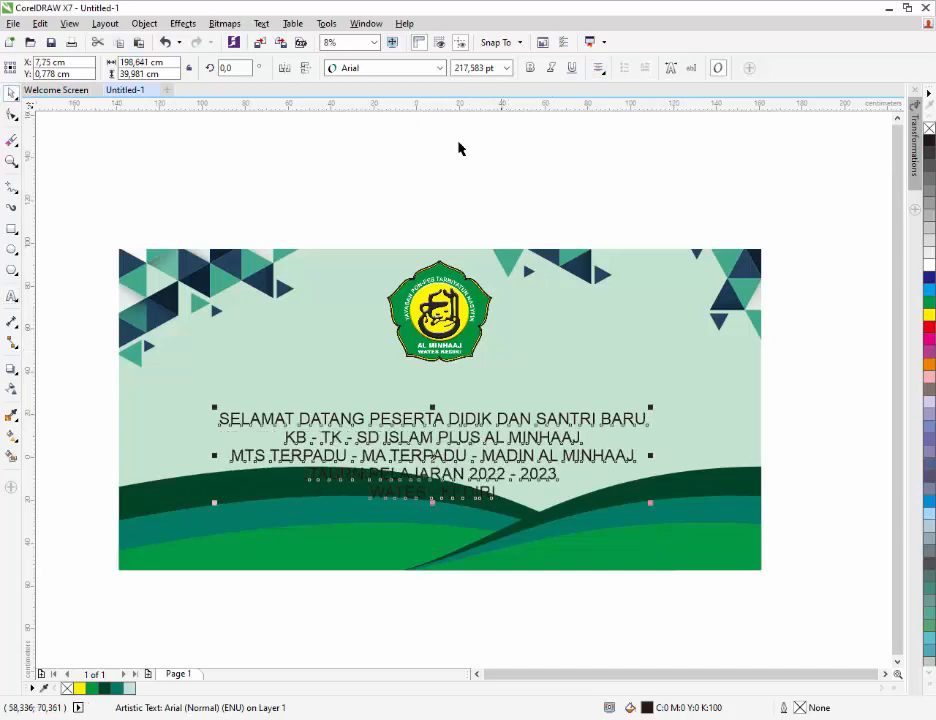
left_click(440, 68)
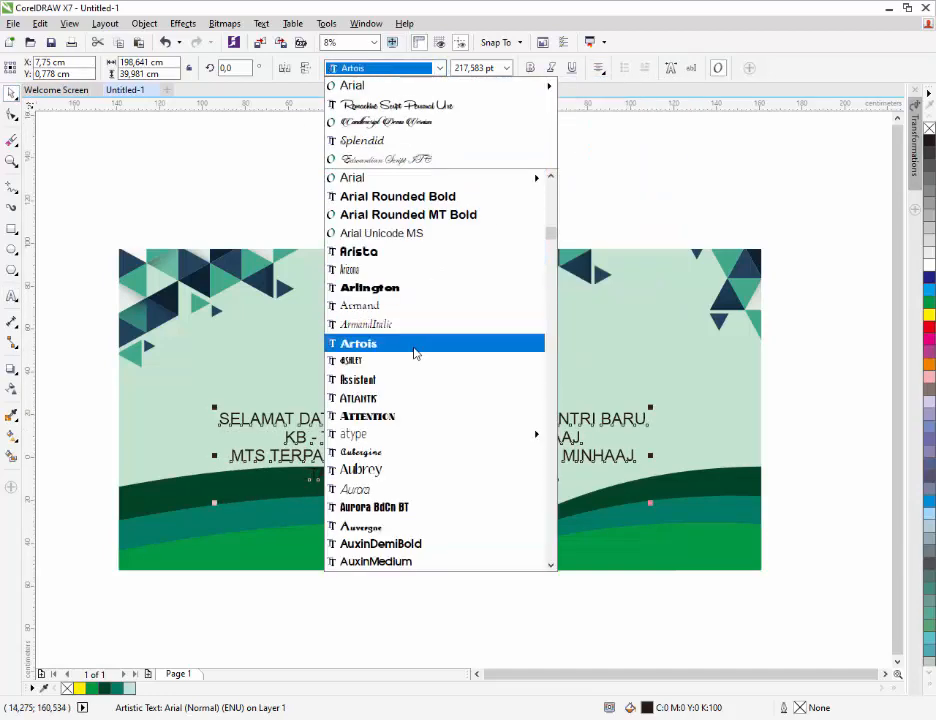
left_click(420, 507)
left_click_drag(580, 507, 762, 557)
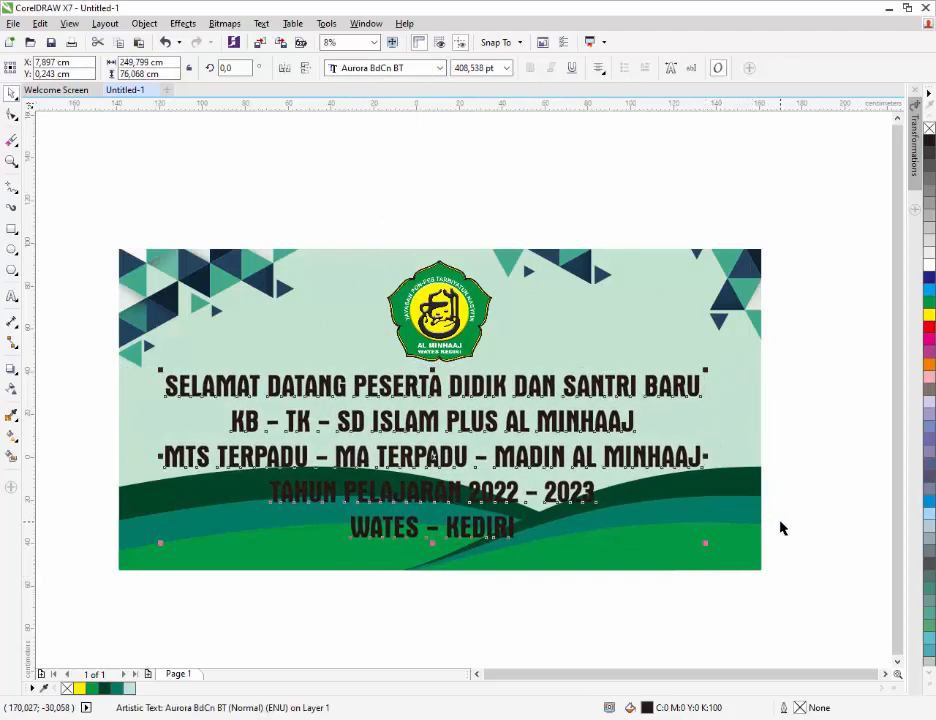
- Give the text a white fill and a 36 pt black outline with round line caps, and enlarge it to about 273 cm wide
left_click(780, 522)
left_click(628, 458)
left_click(928, 264)
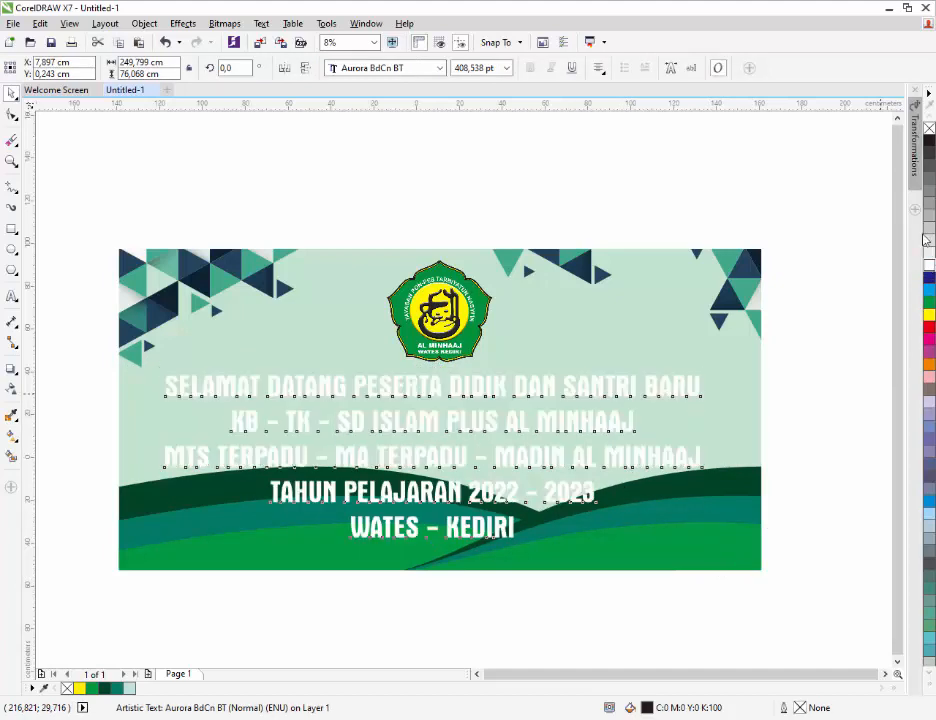
right_click(929, 152)
key("F12")
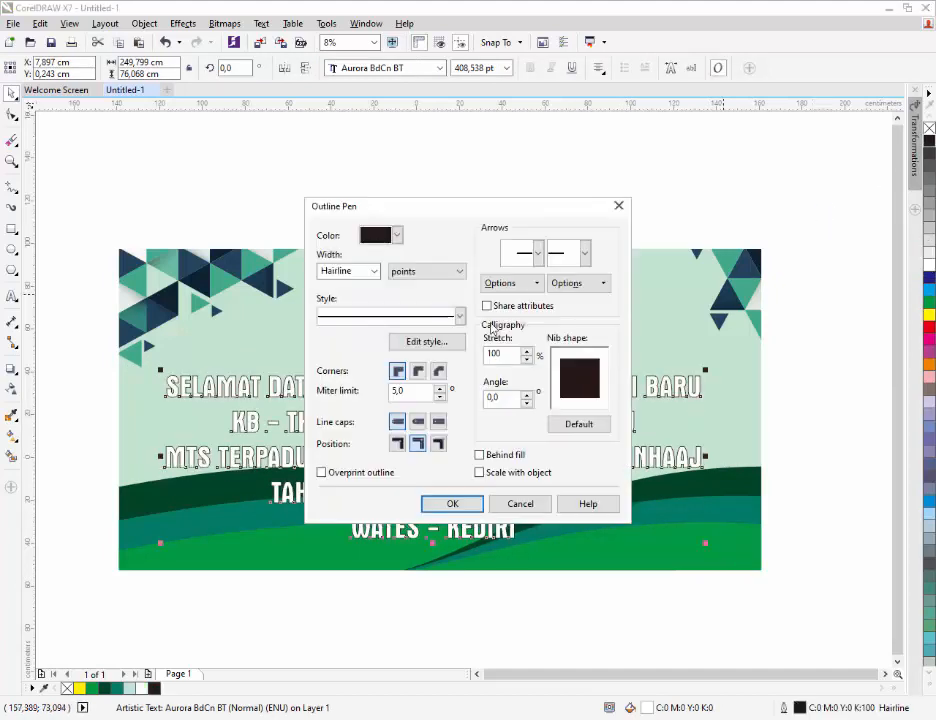
left_click(380, 278)
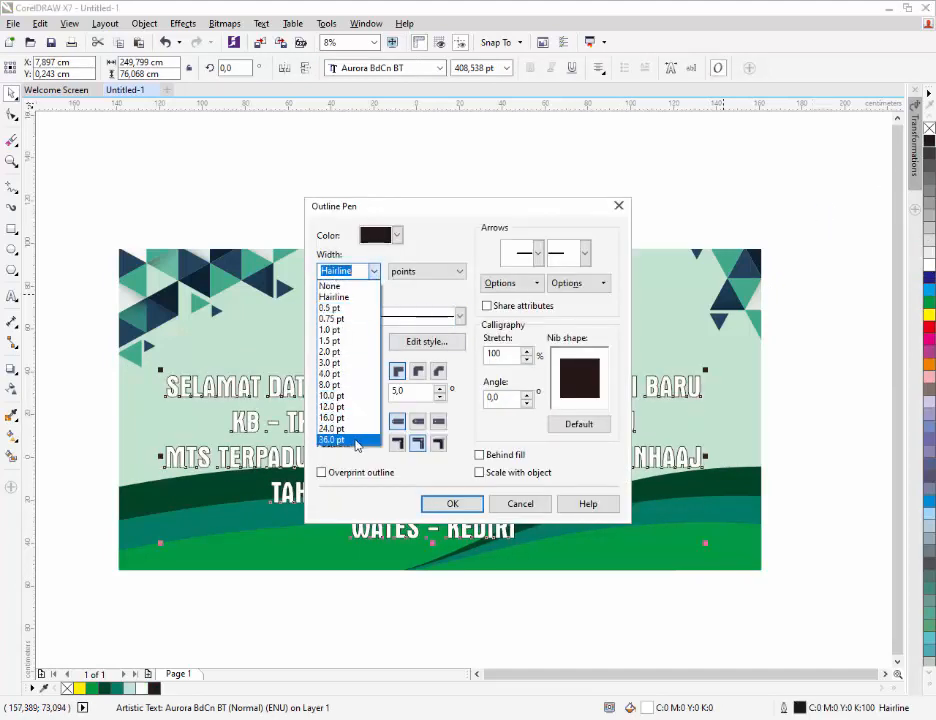
left_click(355, 438)
left_click(418, 421)
left_click(452, 503)
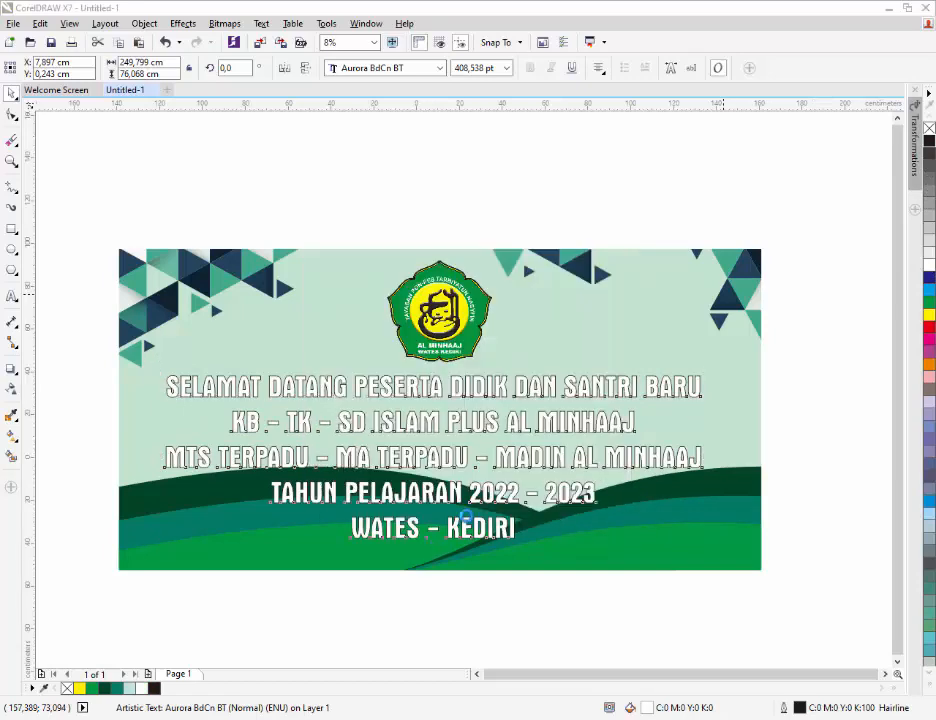
left_click_drag(705, 549, 729, 556)
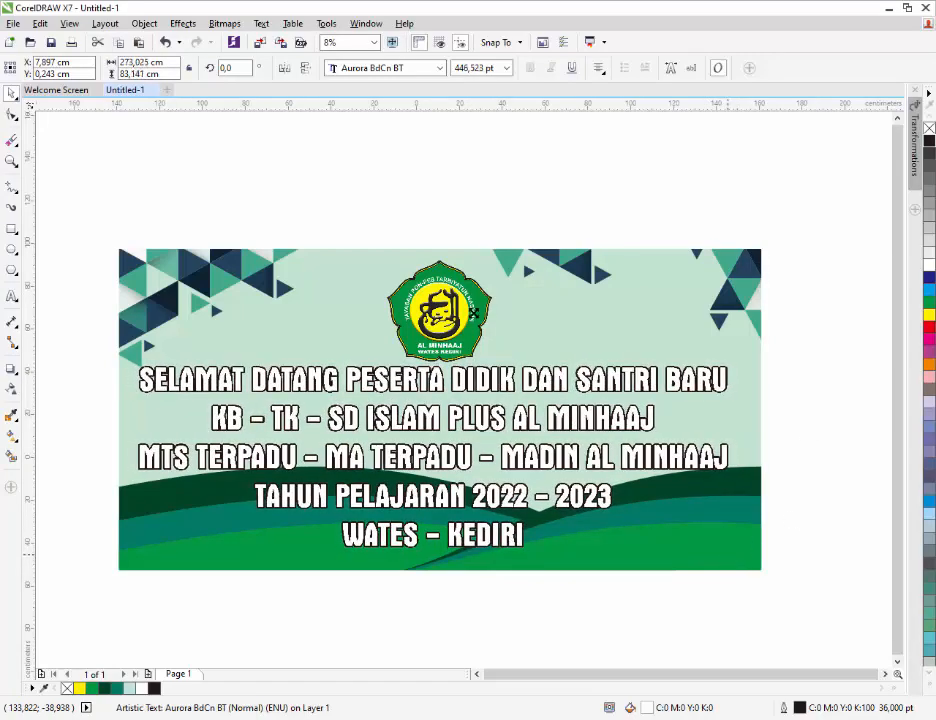
- Scale the logo down to about 46 cm wide, leaving a gap between it and the first text line
left_click(474, 313)
key("F2")
left_click_drag(522, 203, 378, 407)
left_click_drag(438, 405, 438, 399)
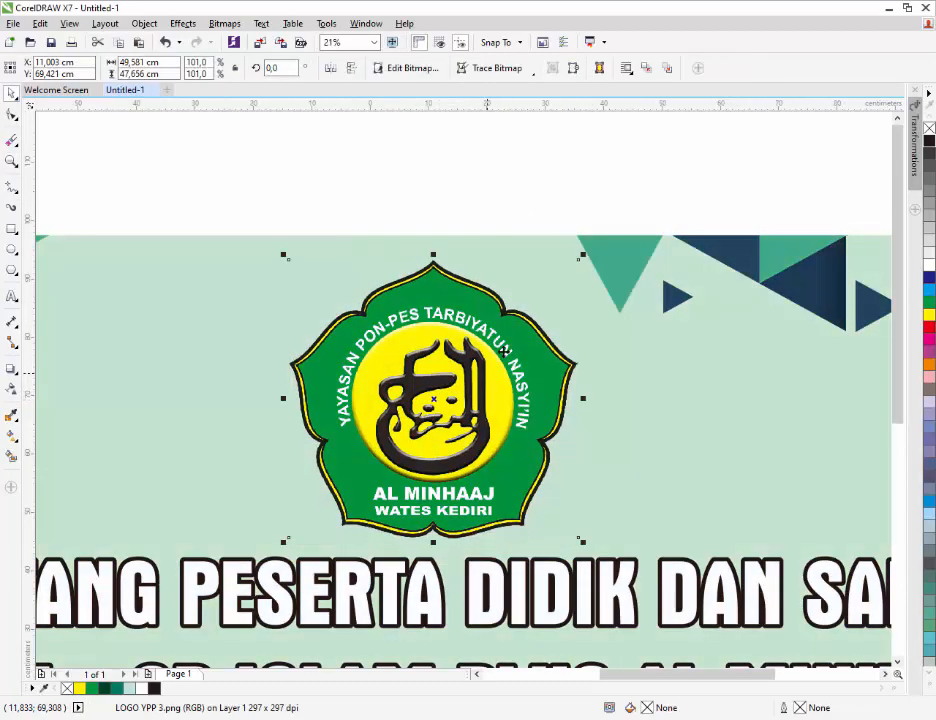
left_click_drag(579, 261, 575, 264)
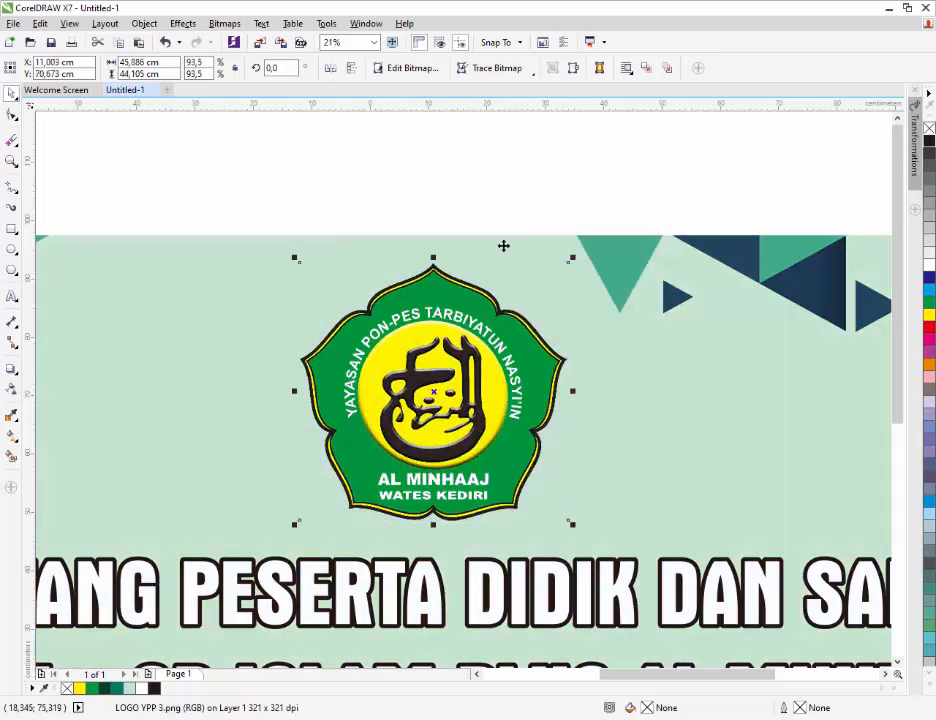
- Add a drop shadow to the logo using the Medium Glow preset and set the shadow colour to white
left_click(12, 388)
left_click(55, 365)
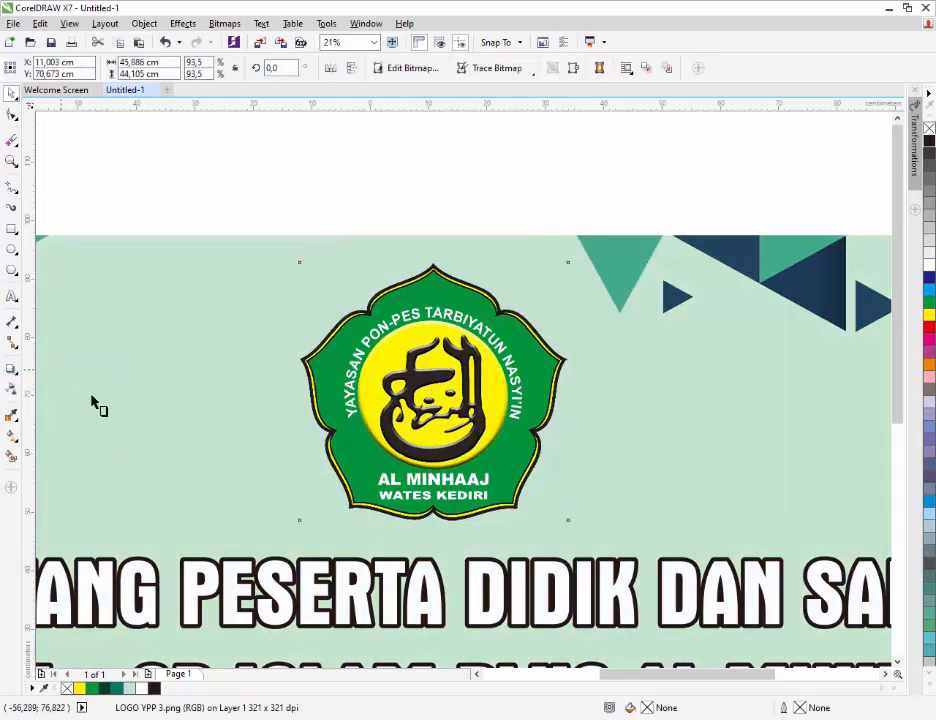
left_click(64, 67)
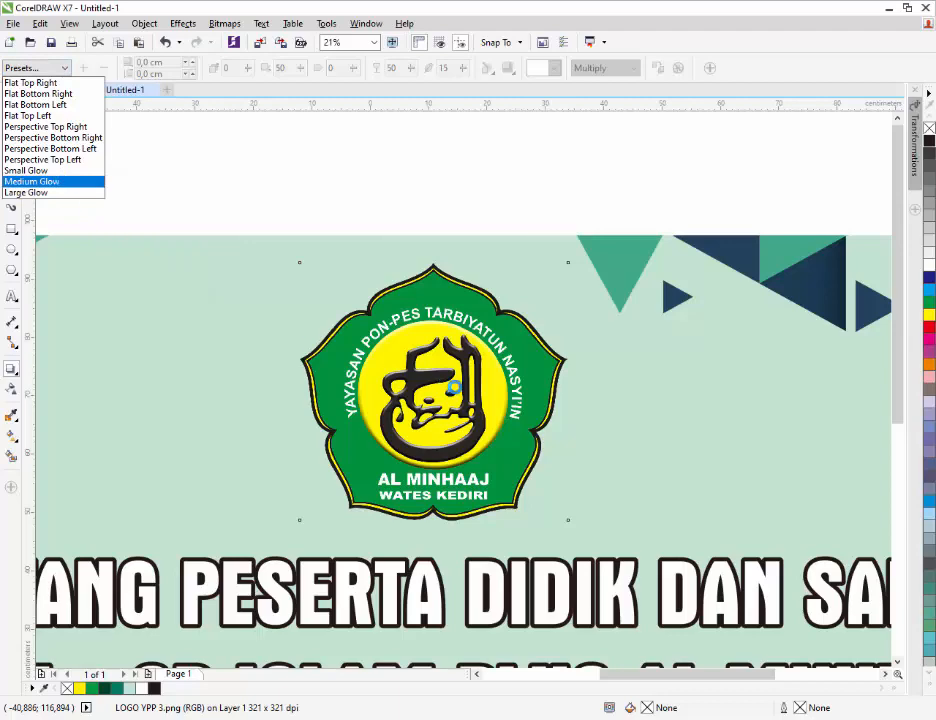
left_click(32, 181)
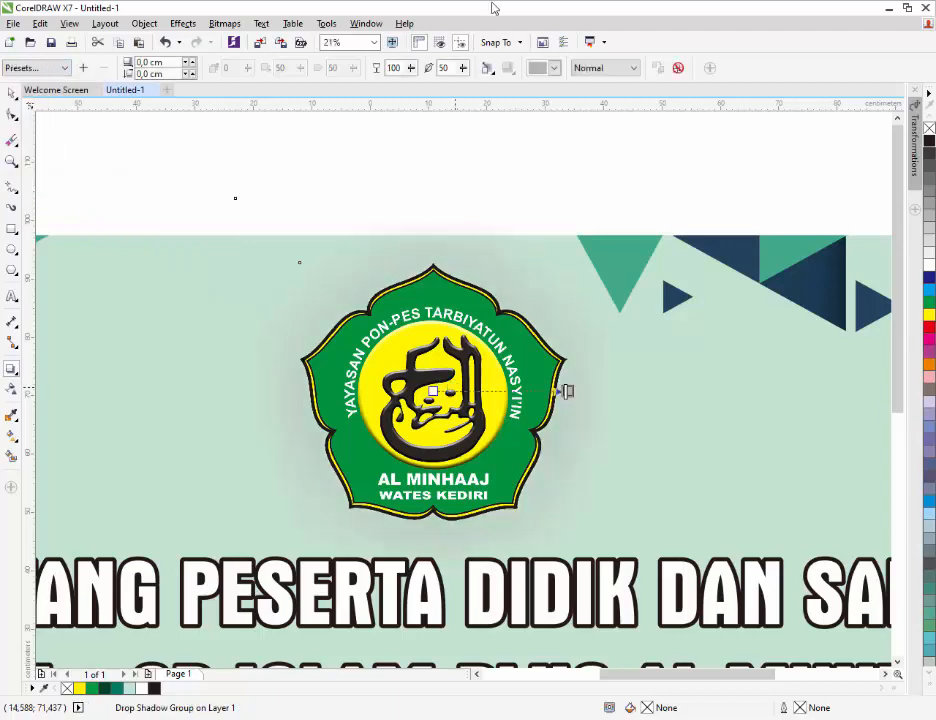
left_click(553, 68)
left_click(540, 100)
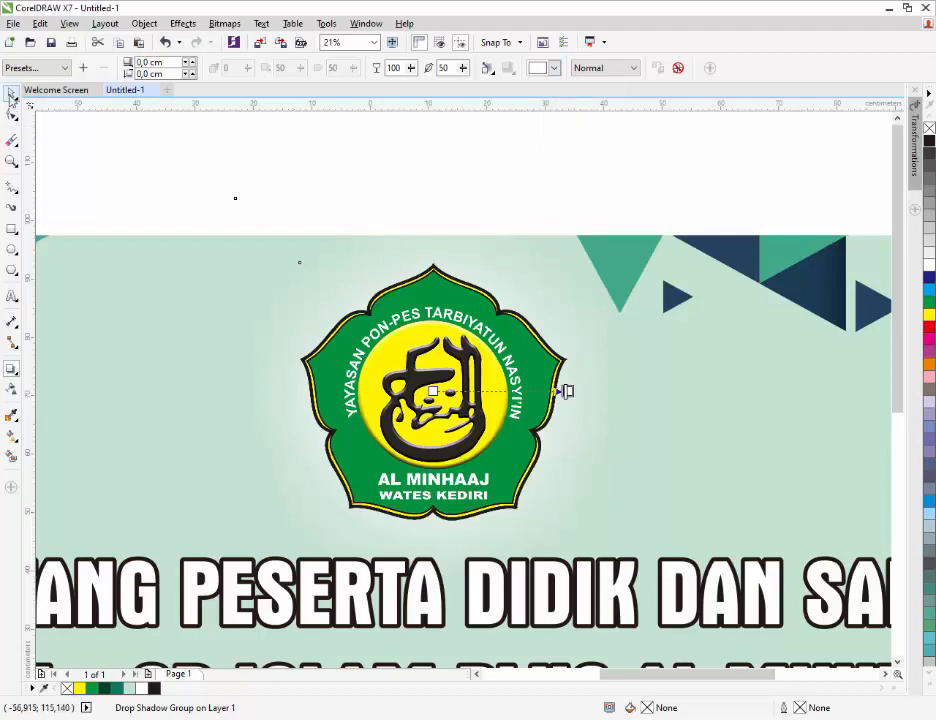
- Try to shift the logo's white glow about 5.2 cm horizontally, check it against the whole banner, and undo the shift
key("ctrl+z")
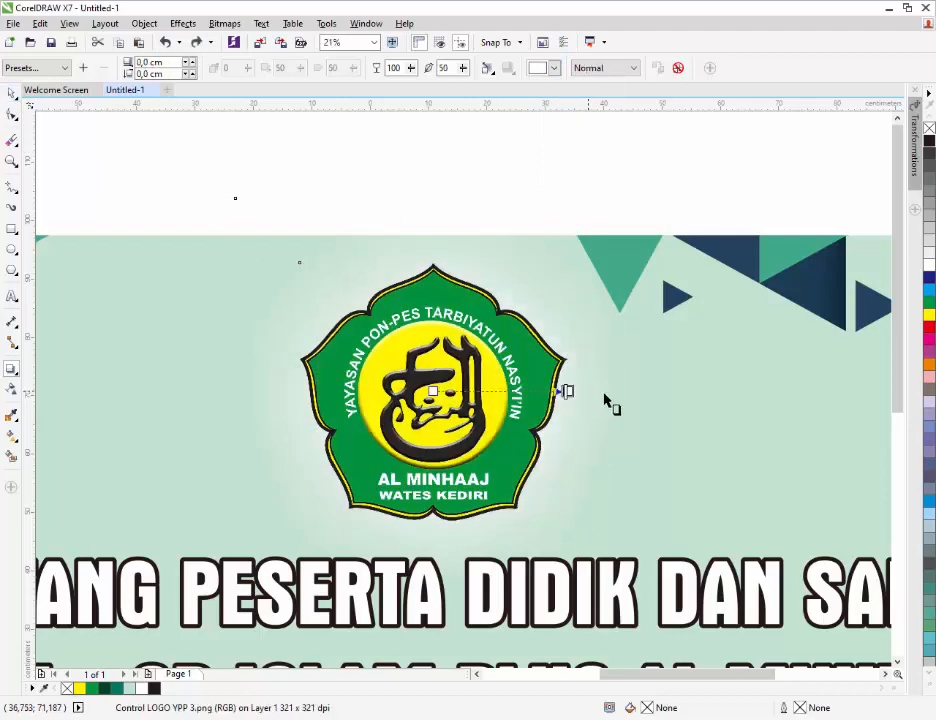
key("ctrl+shift+z")
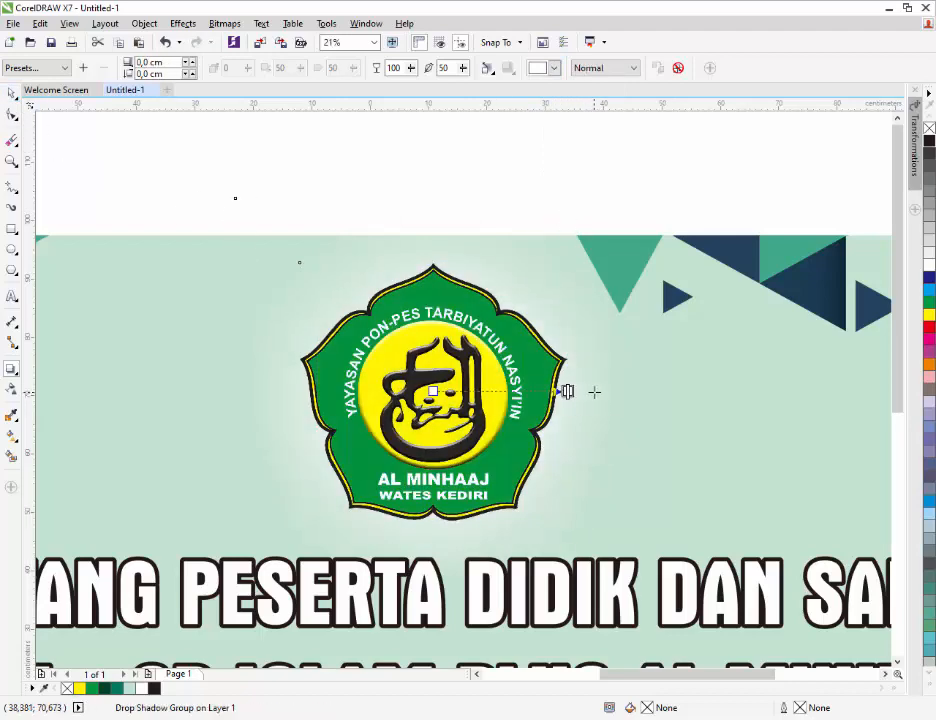
left_click_drag(568, 390, 597, 390)
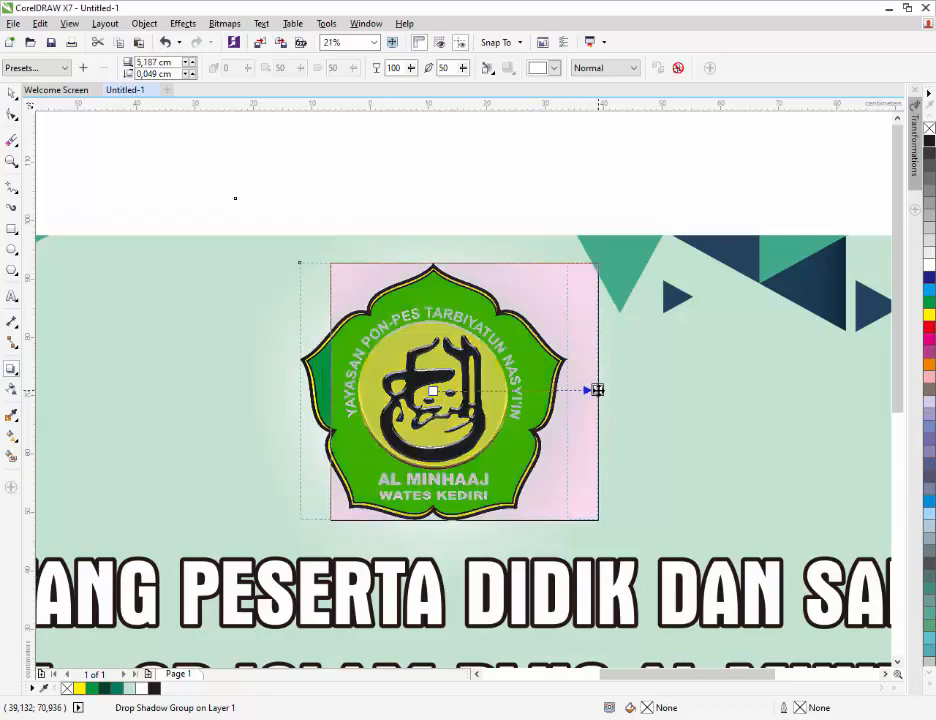
scroll(558, 418, "down", 3)
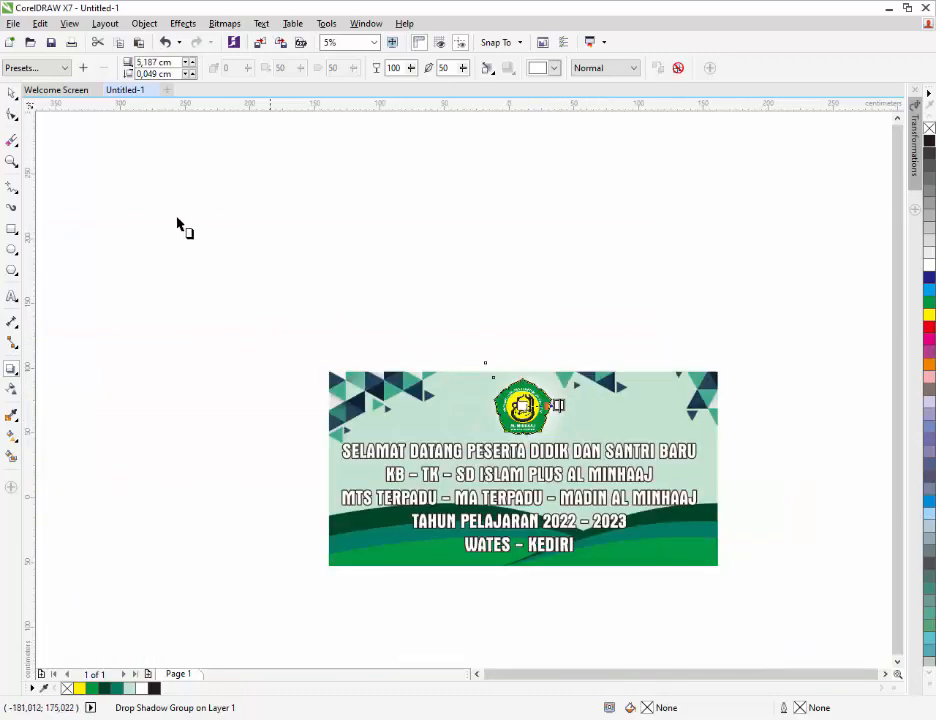
left_click(11, 93)
left_click(498, 270)
key("F2")
left_click_drag(428, 336, 680, 528)
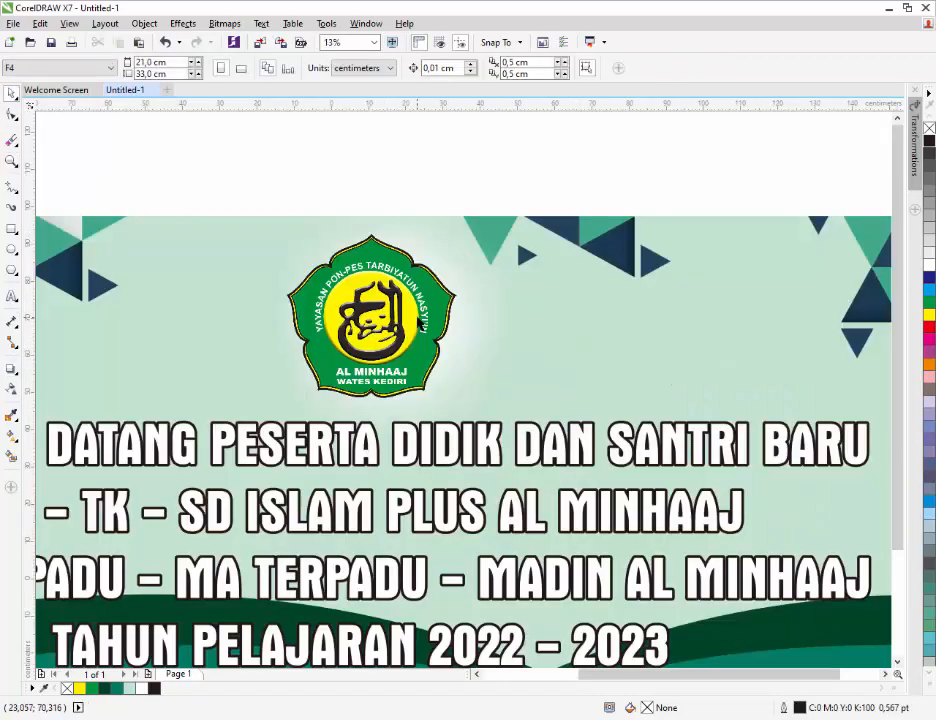
left_click(418, 316)
key("ctrl+z")
left_click(424, 202)
left_click(419, 309)
left_click(499, 172)
left_click(420, 309)
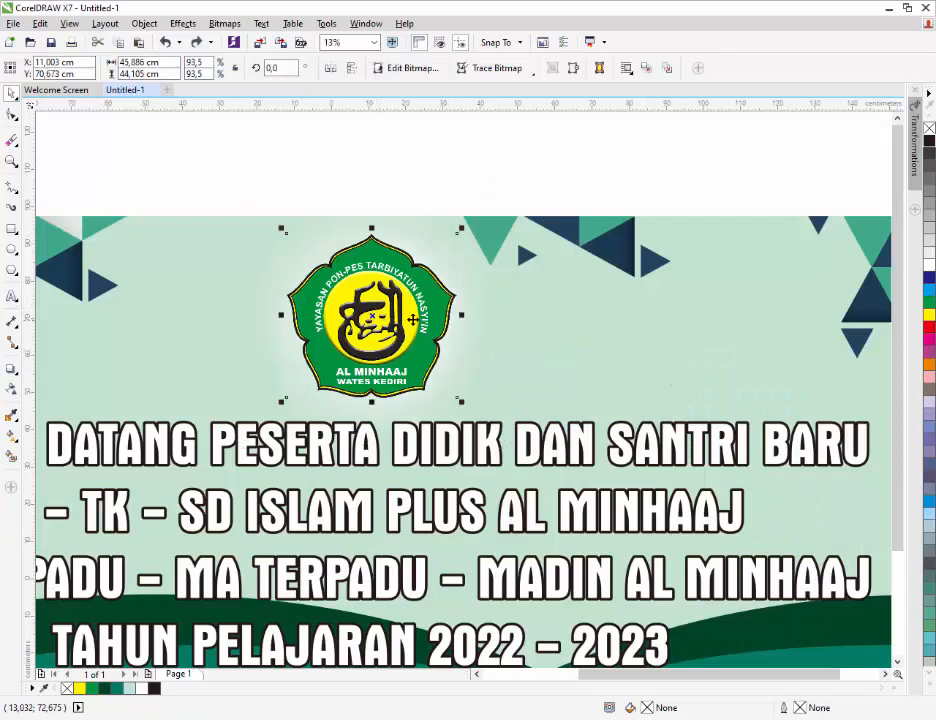
left_click(524, 200)
left_click(399, 290)
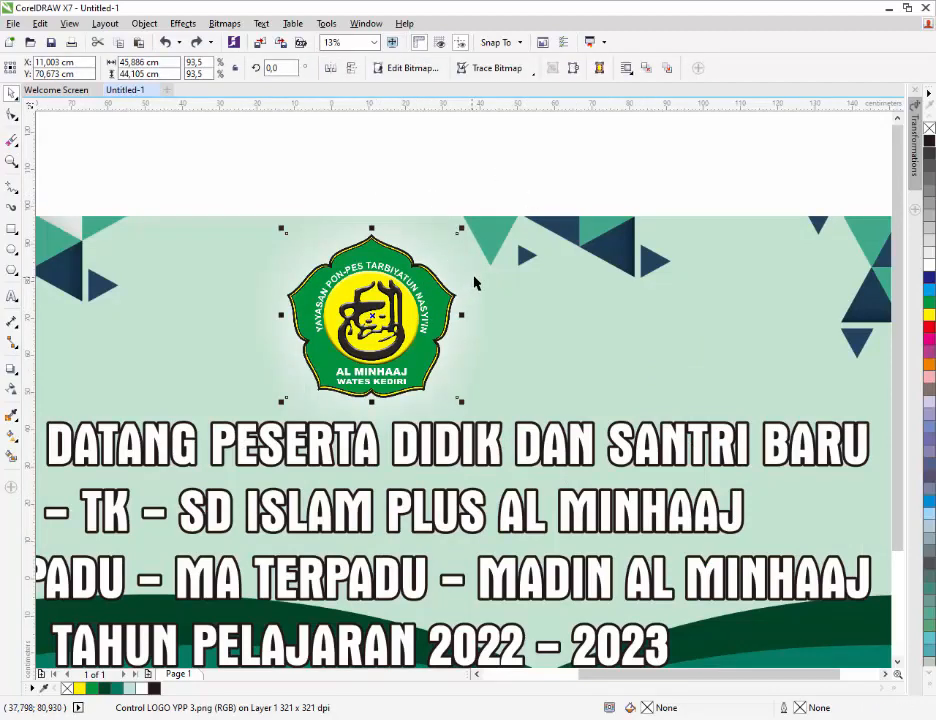
- Select the whole banner, including the background, decorations, glowing logo and text block, and group it into one object
scroll(472, 283, "down", 2)
key("F2")
left_click_drag(262, 214, 670, 438)
left_click(727, 275)
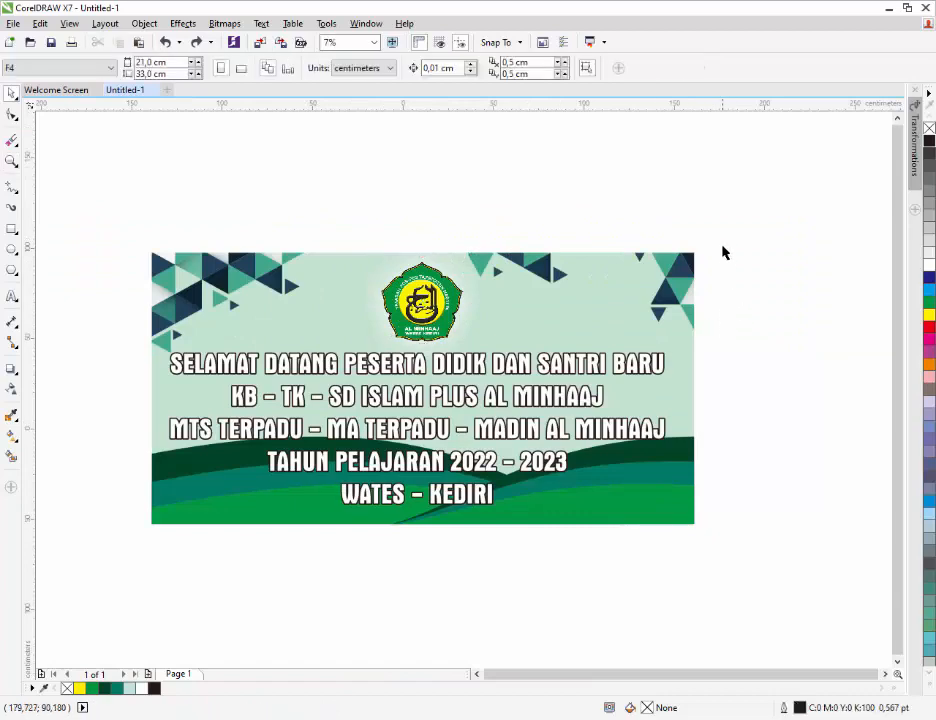
left_click_drag(730, 239, 134, 541)
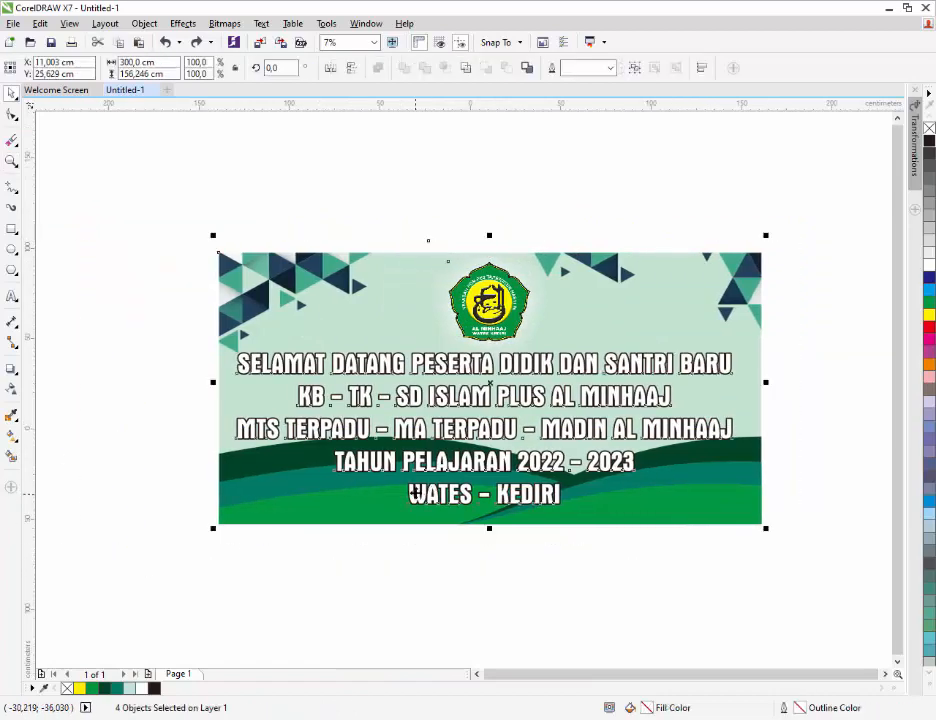
key("ctrl+g")
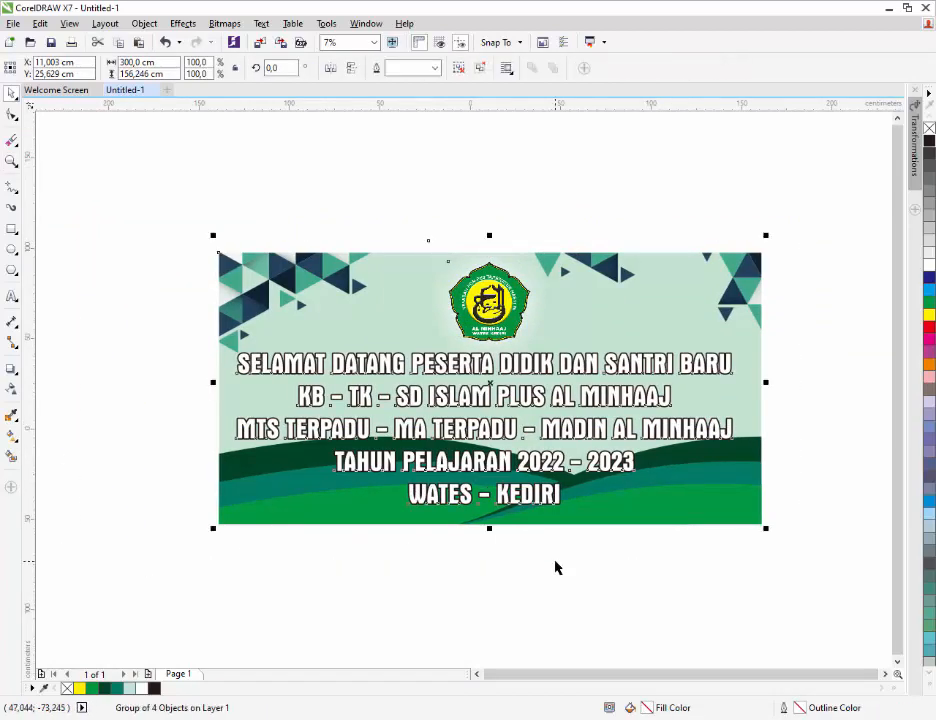